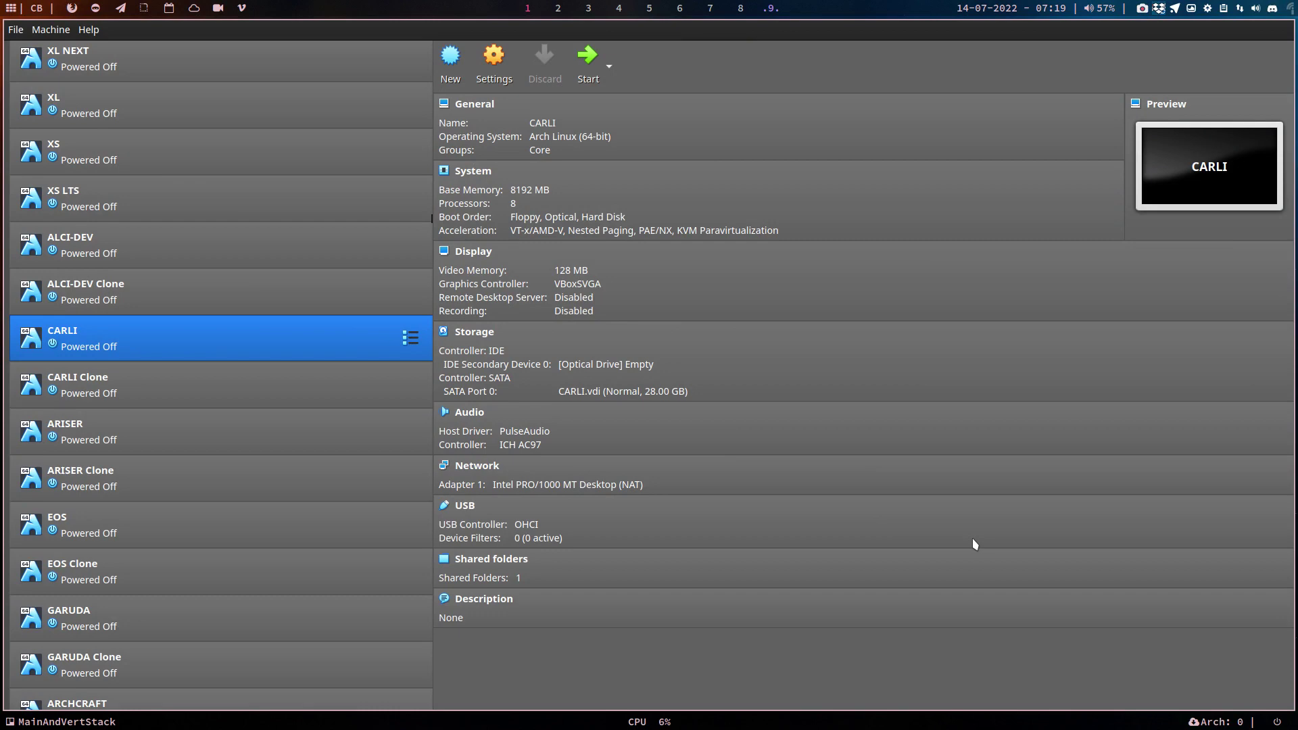
Start the CARLI virtual machine from the VirtualBox list so it boots to GRUB
click(588, 55)
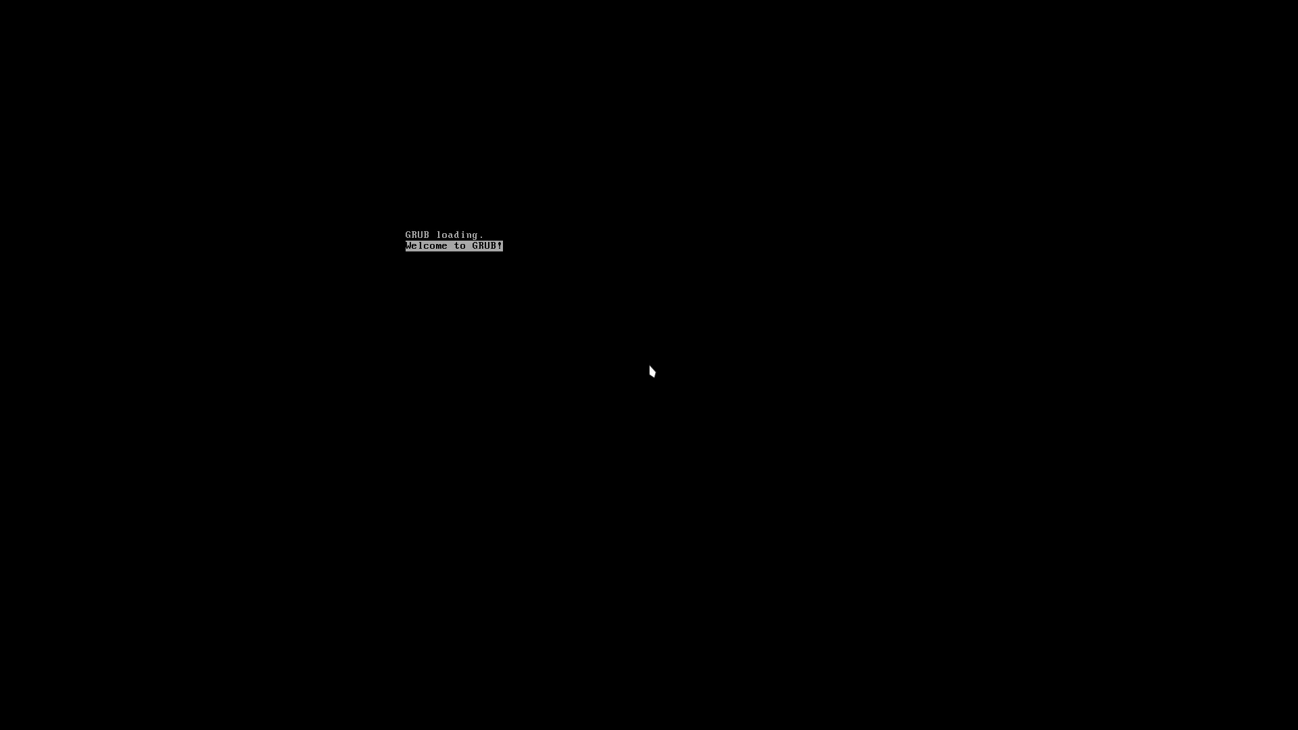
Boot the default GRUB entry straight to the Carli desktop
key(Return)
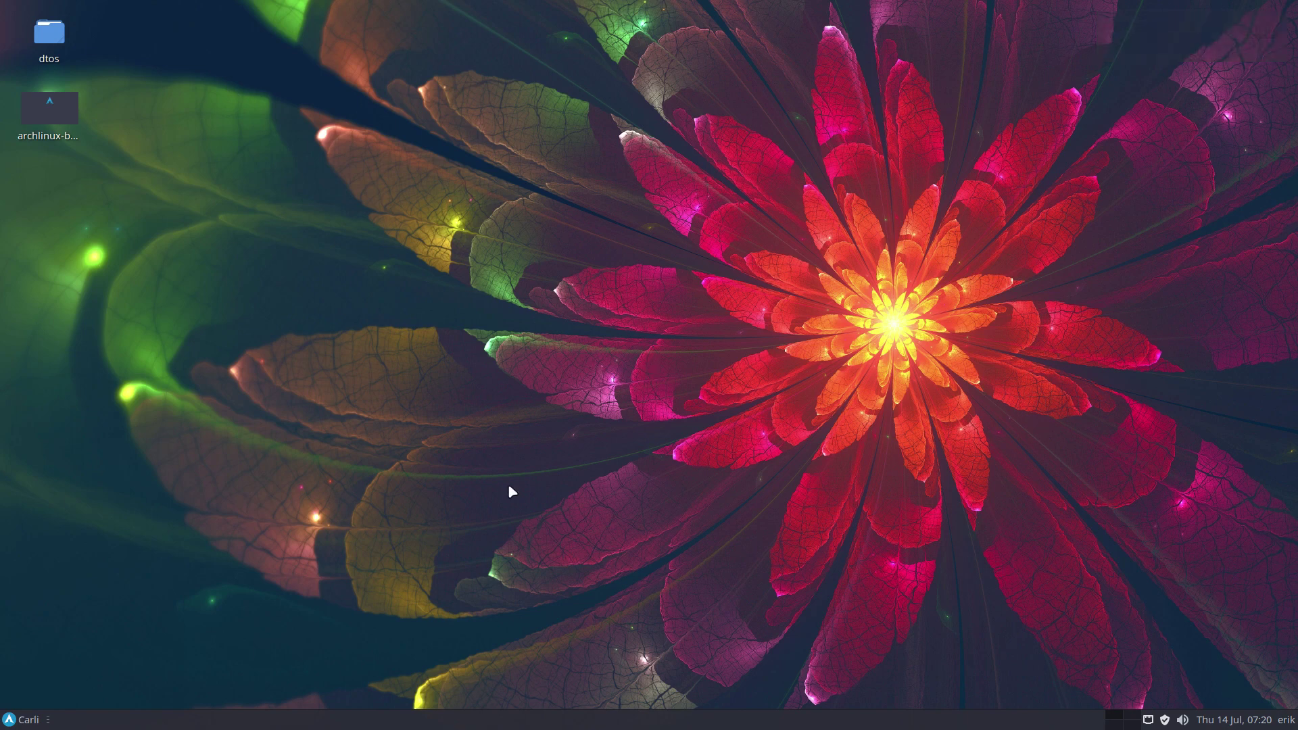
In the drop-down terminal, run 'update', then 'sudo pacman -Syyu' with the sudo password
key(super+Return)
text(update)
key(Return)
text(s)
key(BackSpace)
text(sudo pacman )
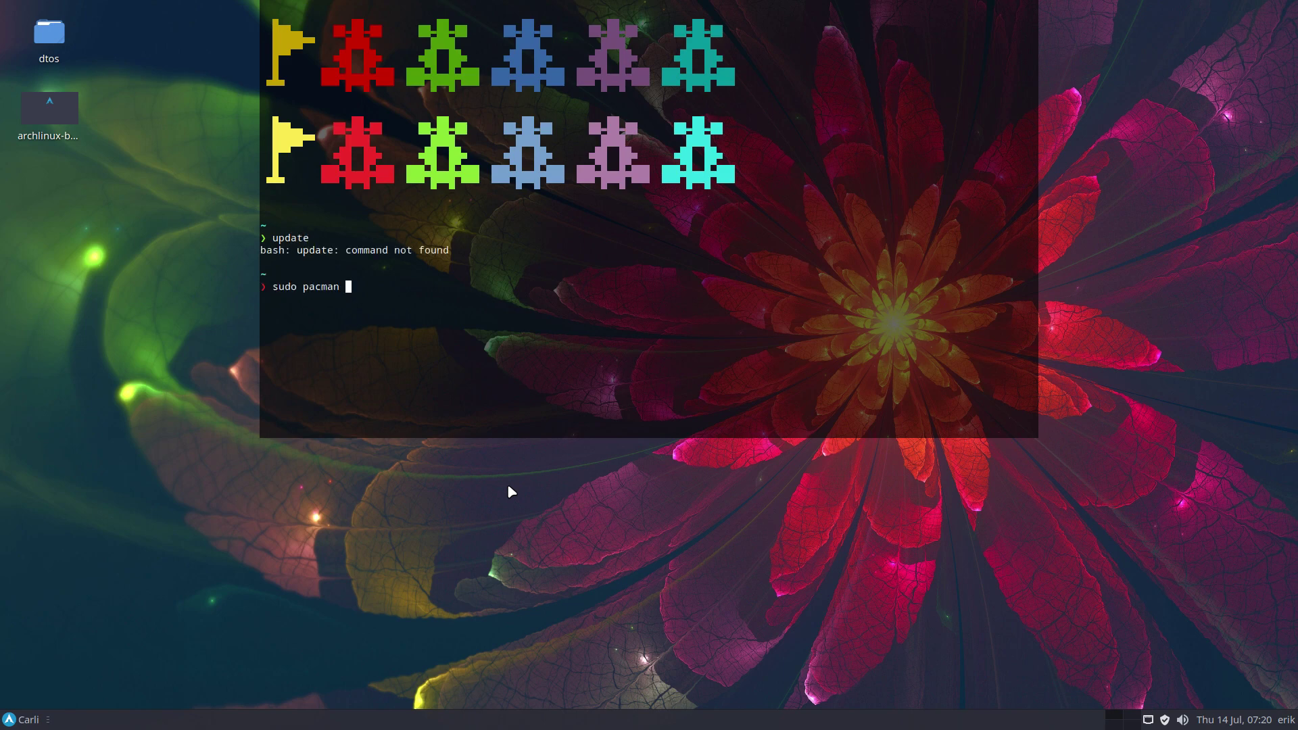
text(-Syyu)
key(Return)
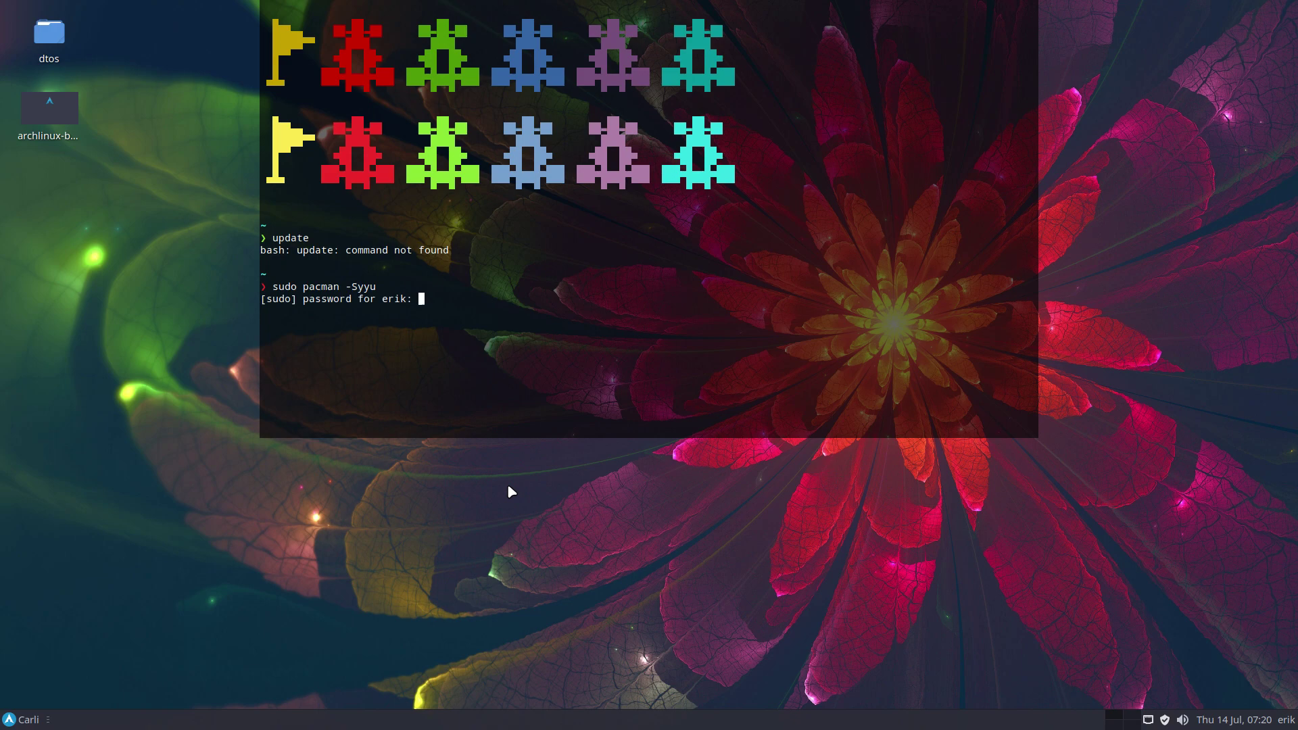
key(Return)
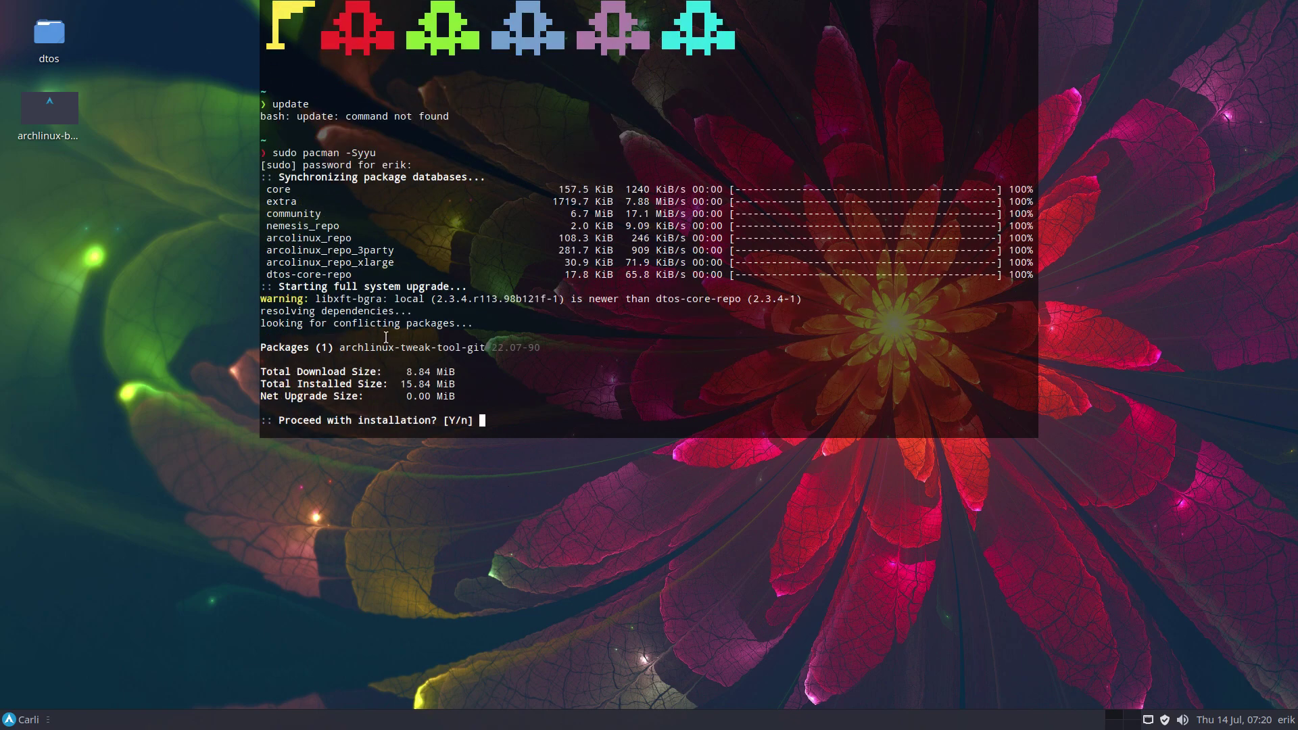
Confirm the archlinux-tweak-tool-git upgrade with y, then hide the terminal with F12
drag(368, 275, 260, 276)
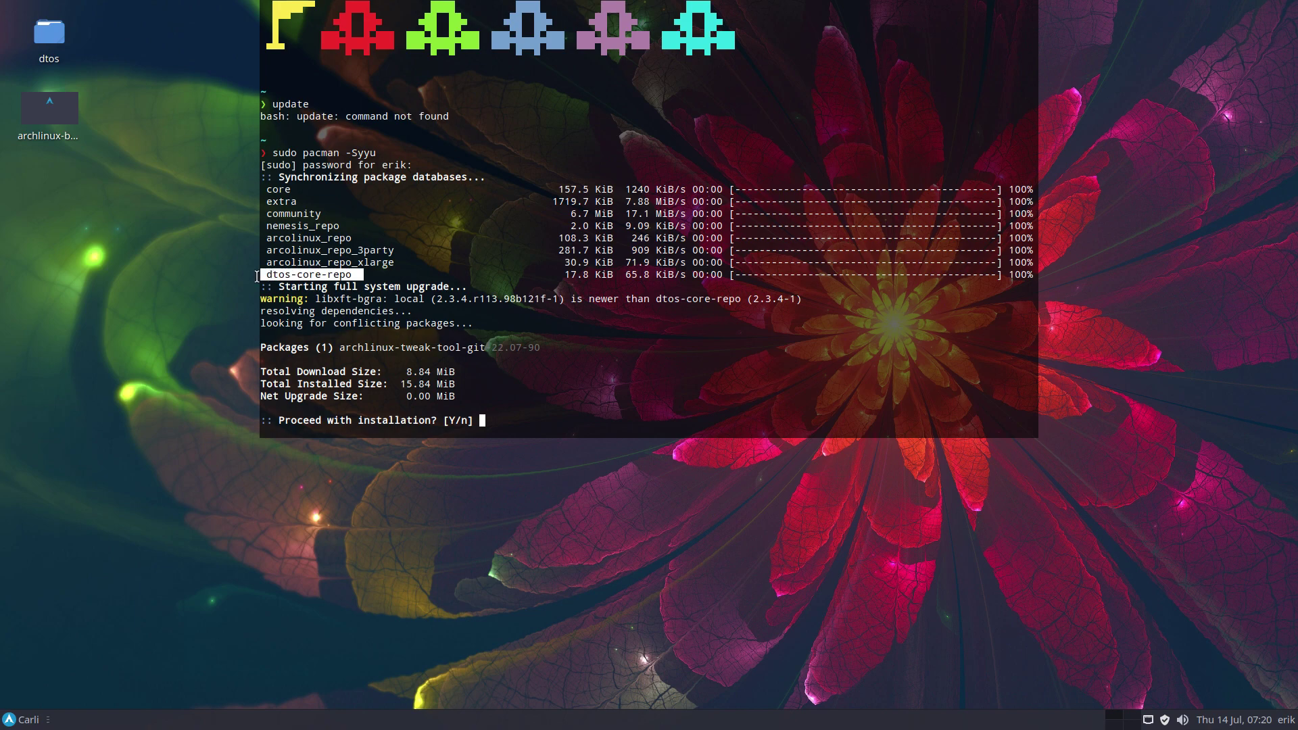
click(540, 408)
text(y)
key(Return)
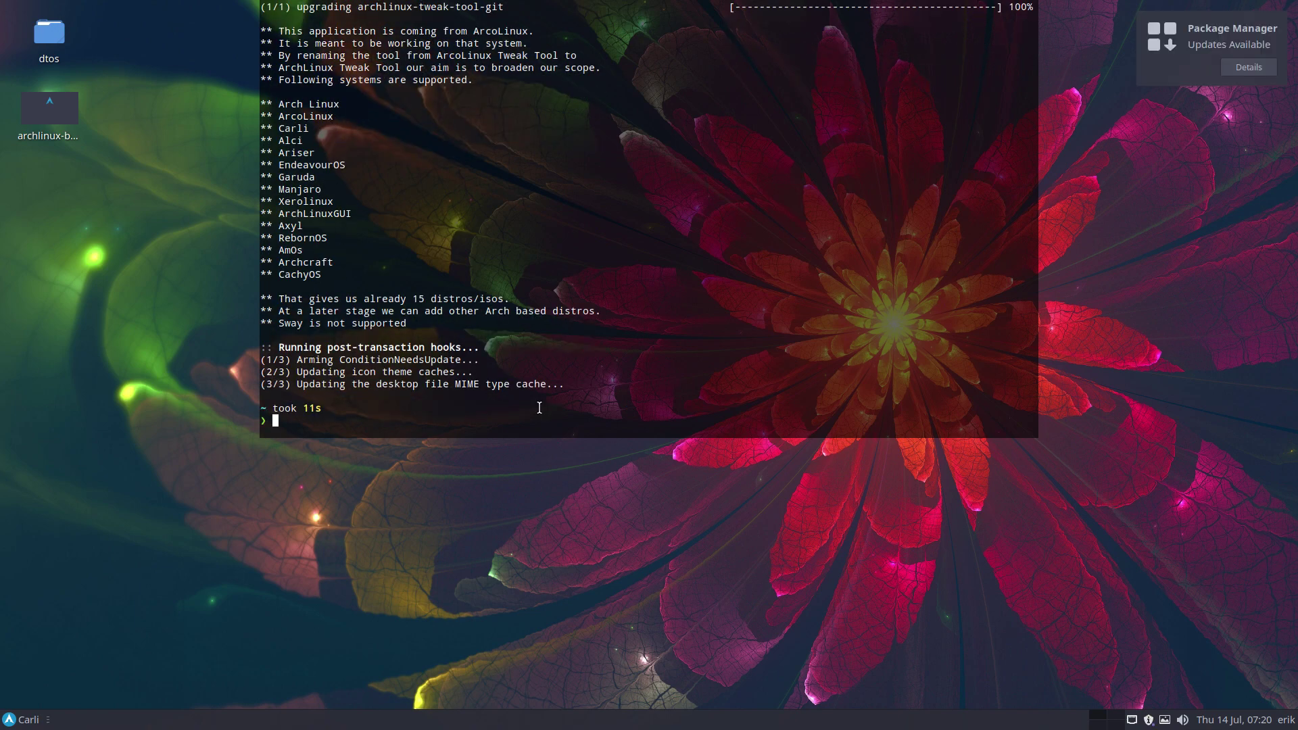
key(F12)
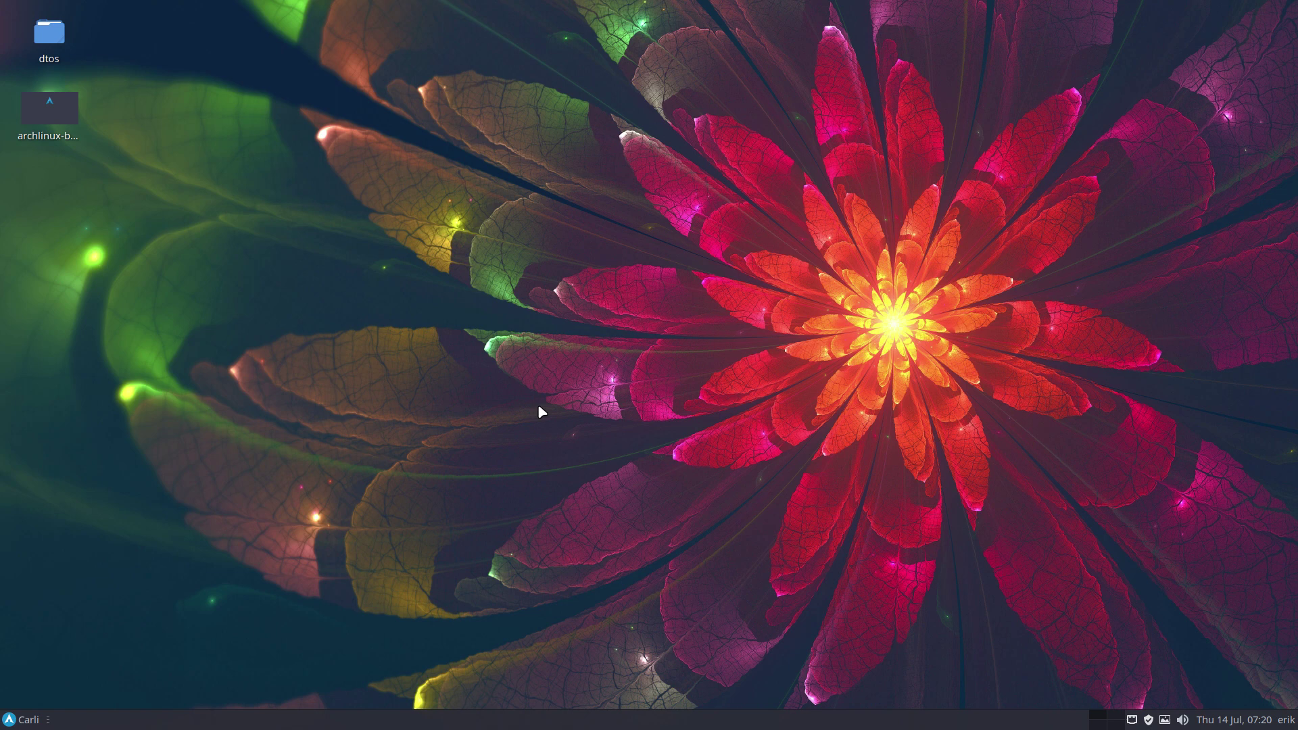
Open Thunar and browse from the file system root to /etc/skel
key(super+shift+Return)
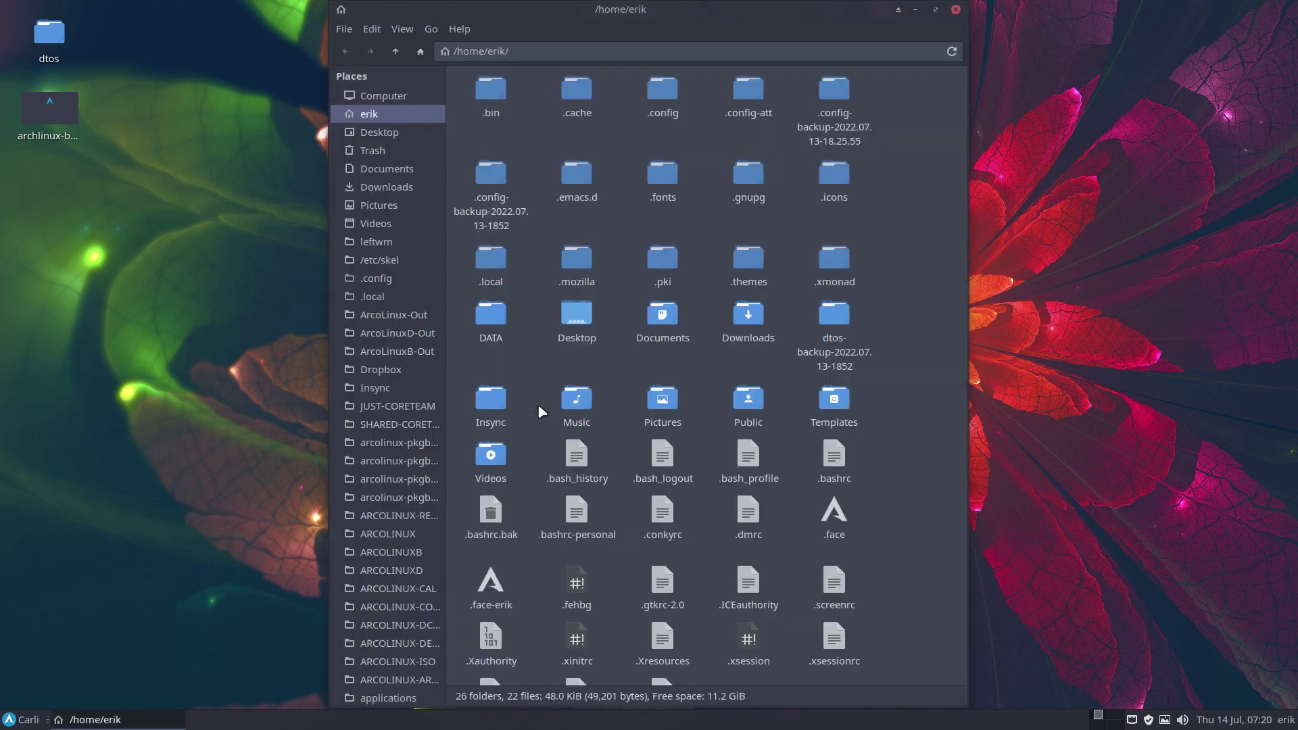
click(393, 101)
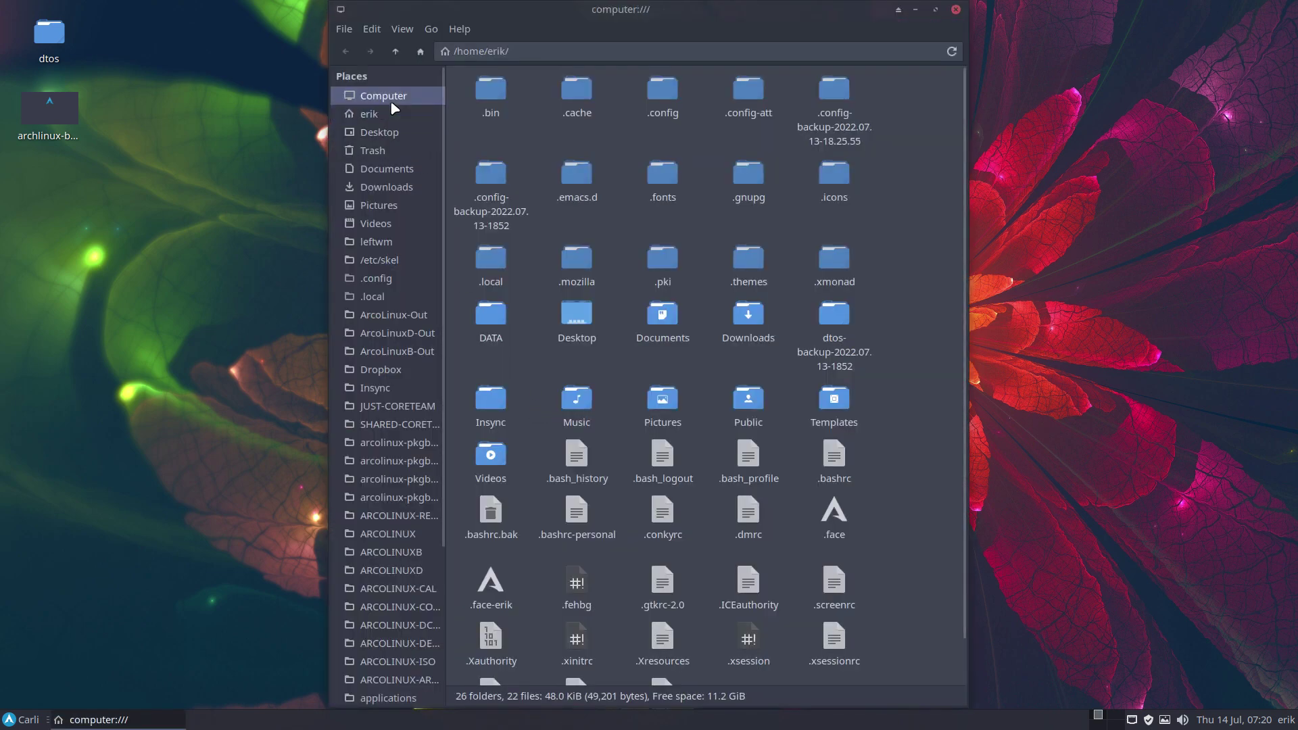
double_click(487, 89)
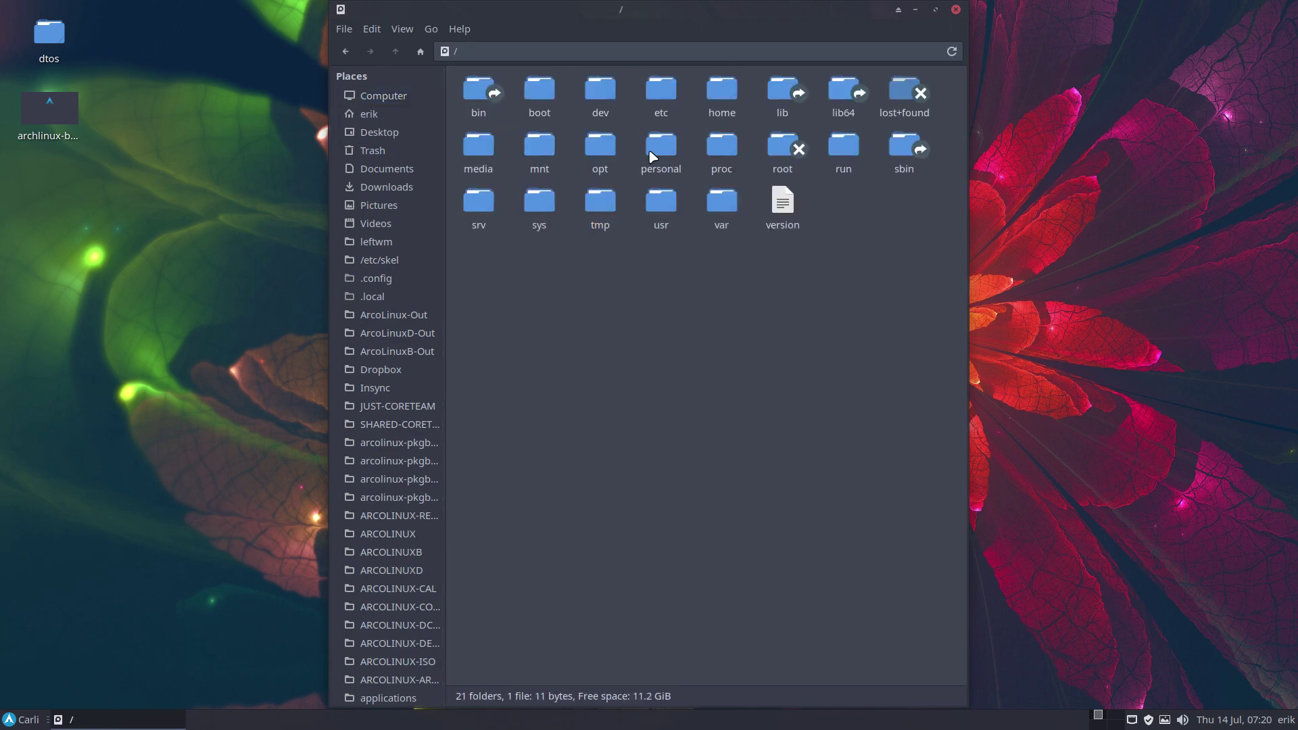
double_click(651, 109)
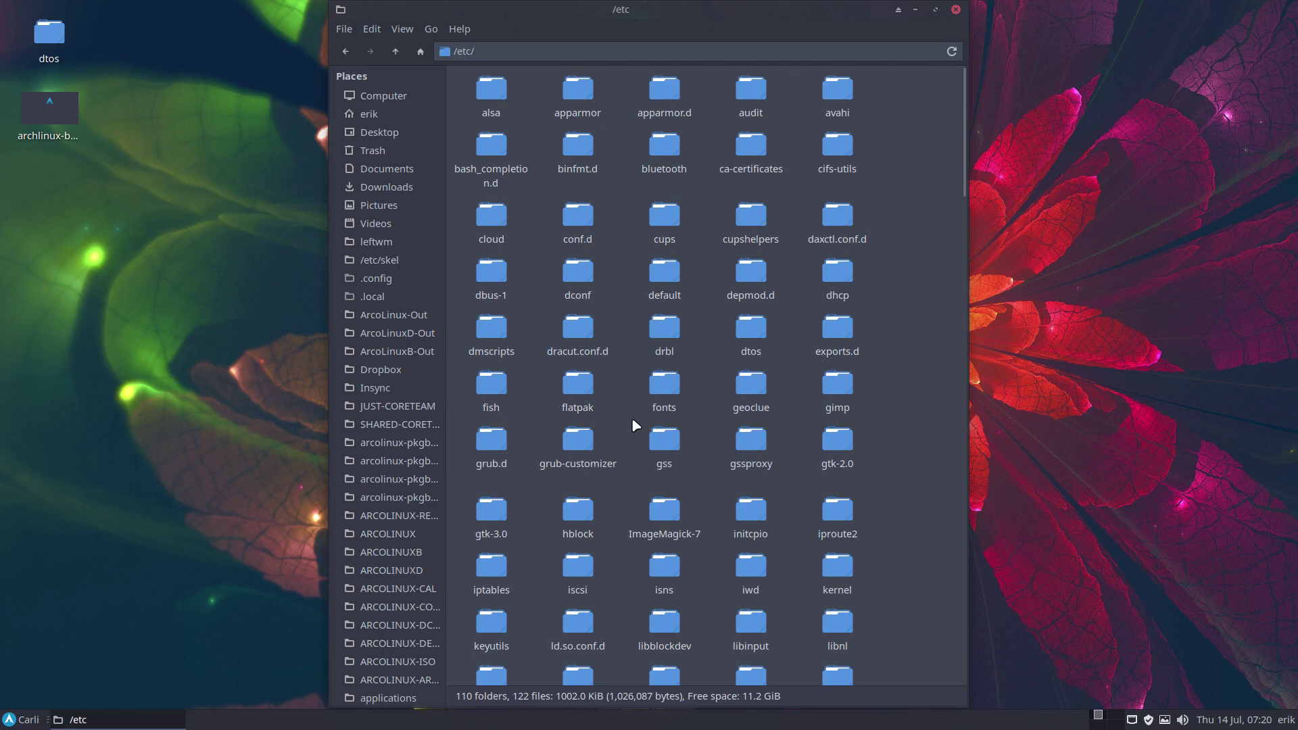
text(skl)
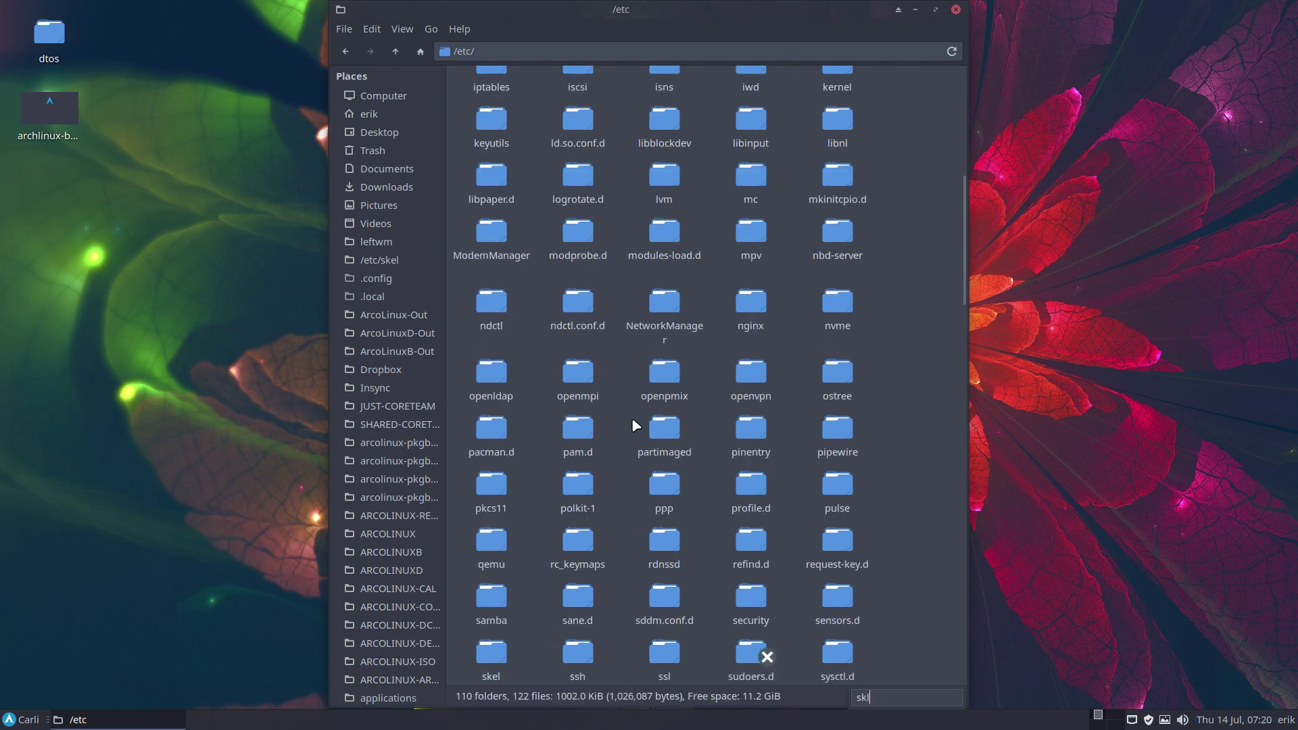
double_click(487, 659)
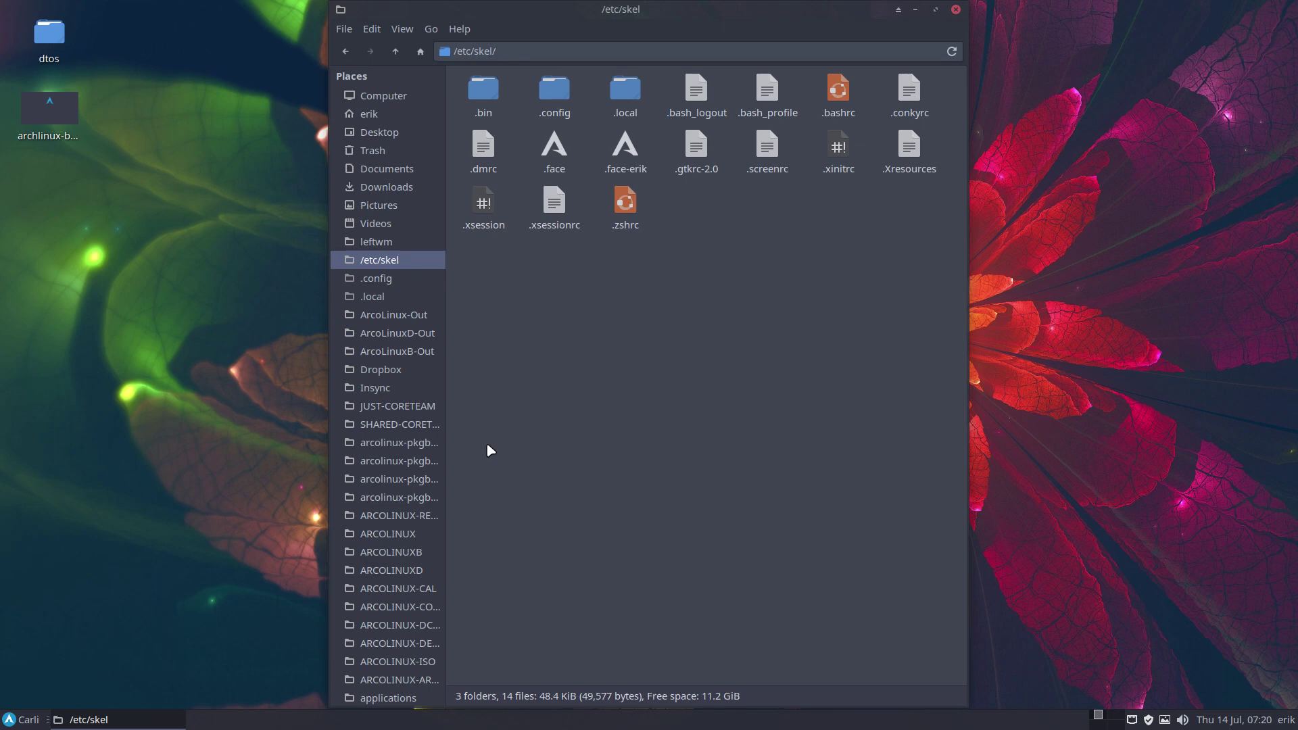
Select everything in /etc/skel, then go up to /etc, open dtos and its .bashrc
drag(476, 304, 932, 92)
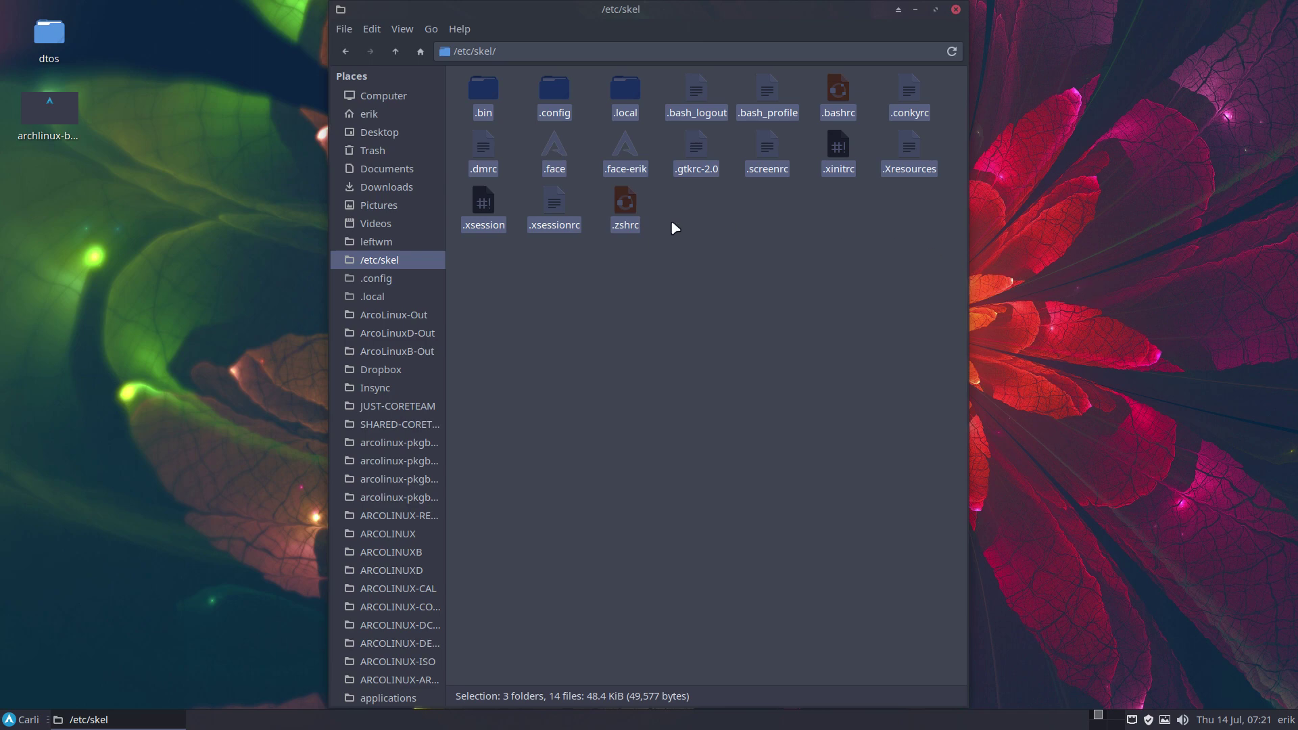
click(397, 52)
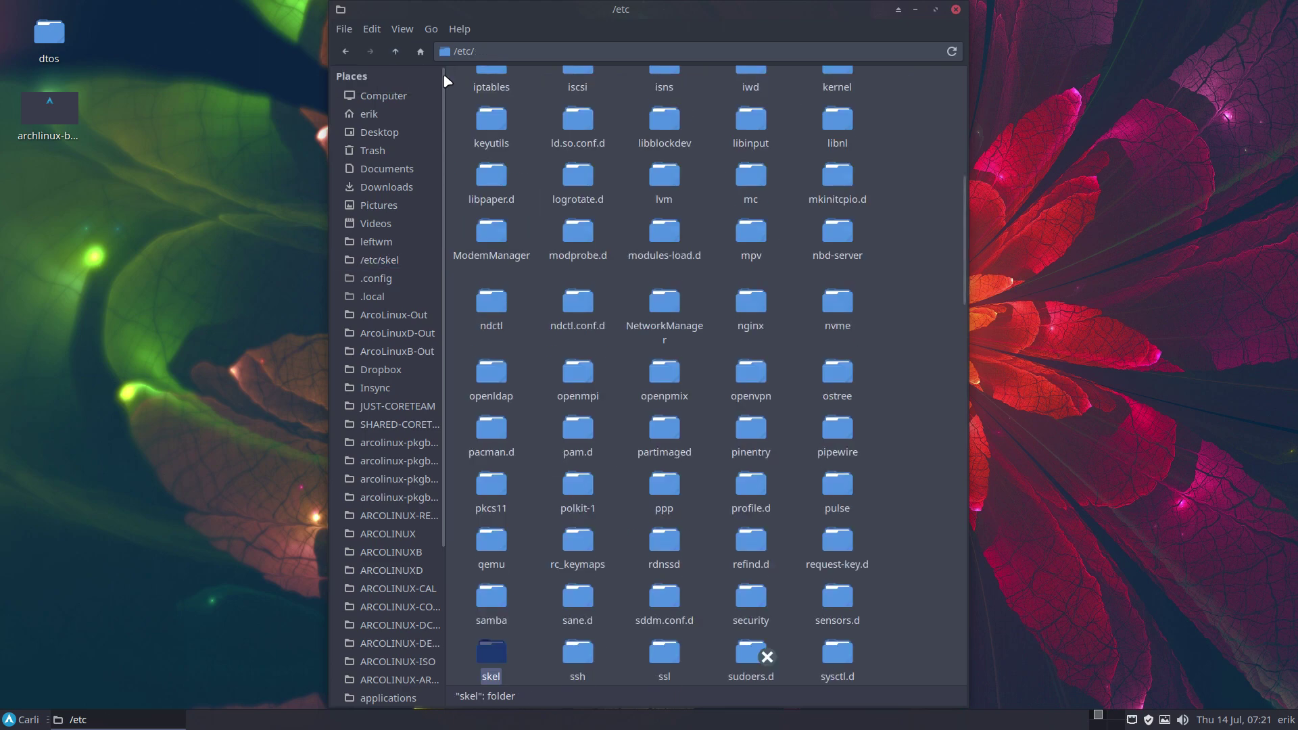
scroll(540, 191, up, 5)
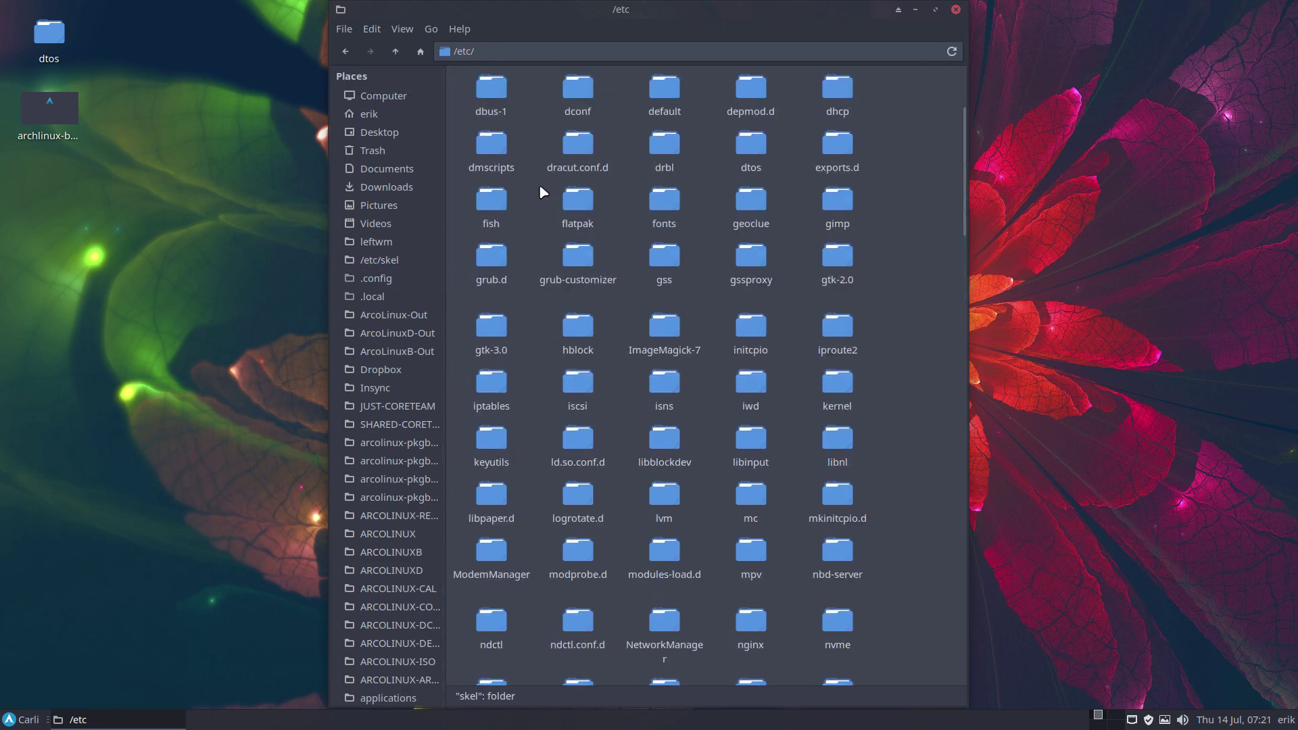
double_click(754, 151)
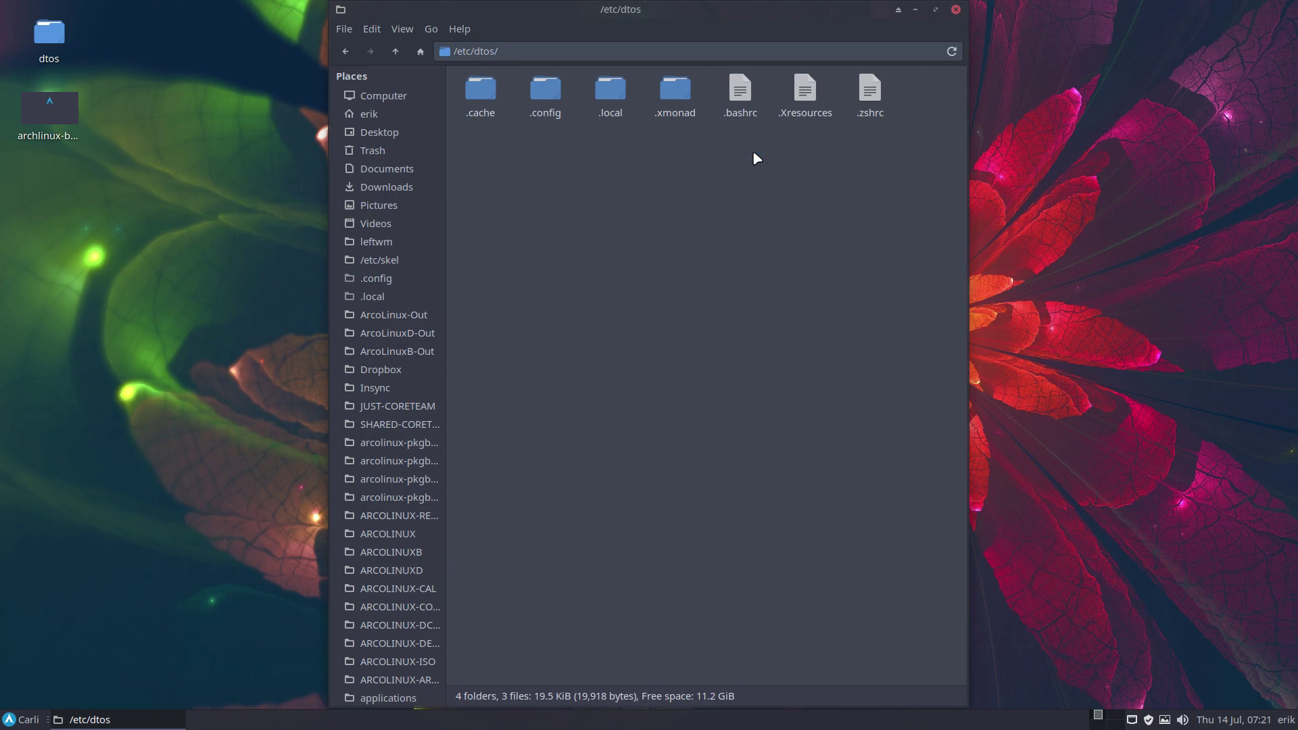
double_click(739, 94)
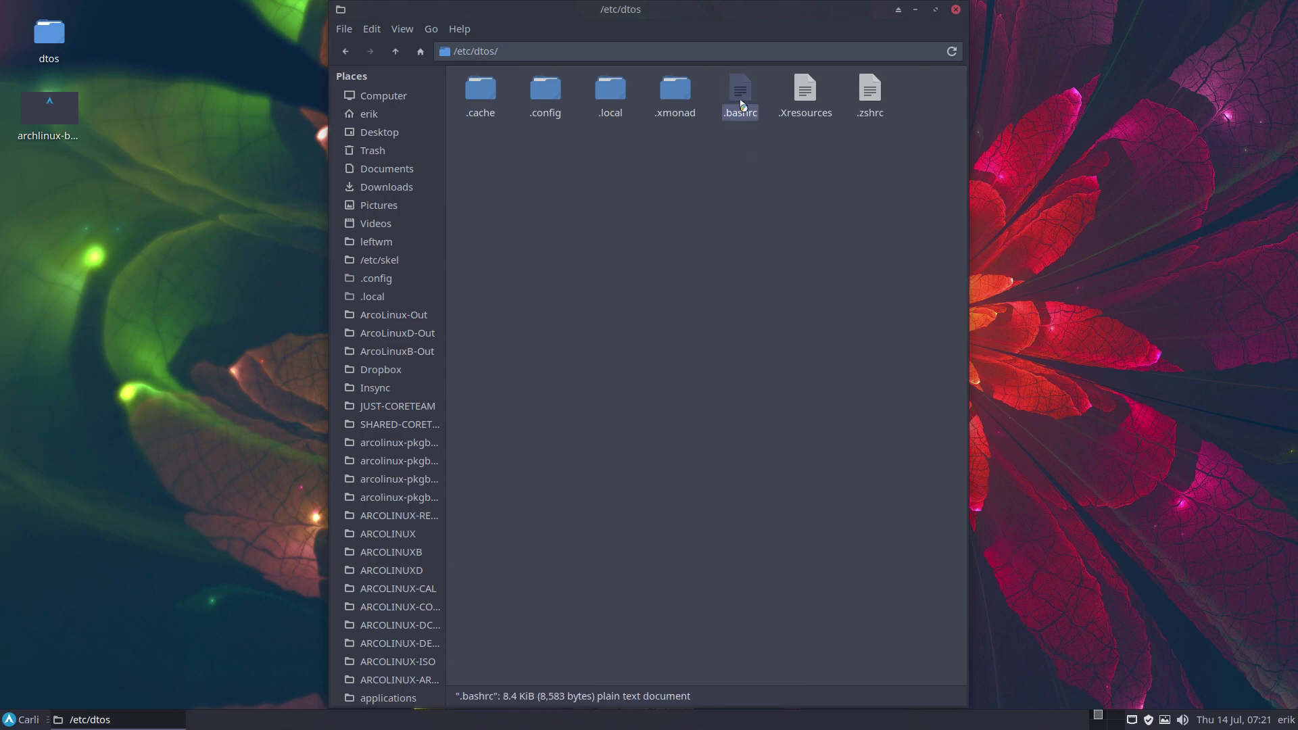
Scroll through the .bashrc aliases in Sublime Text
scroll(842, 344, down, 15)
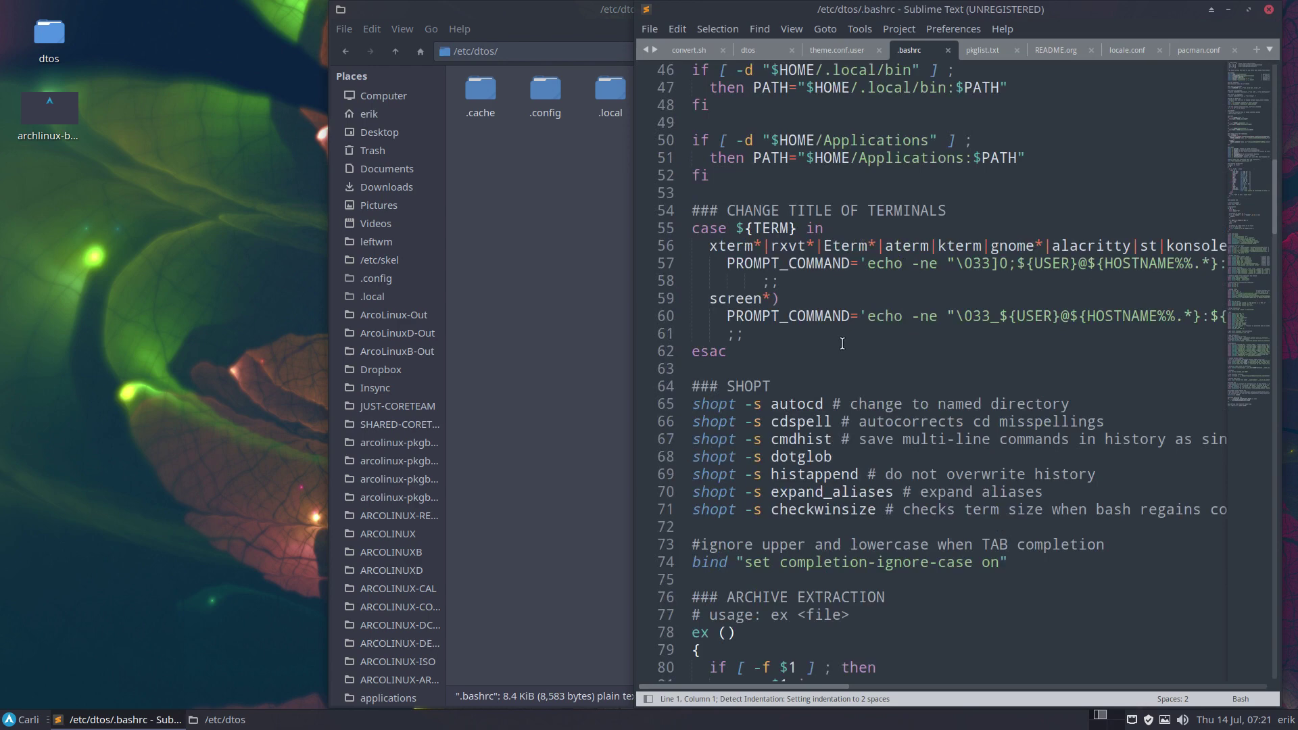
scroll(843, 344, down, 16)
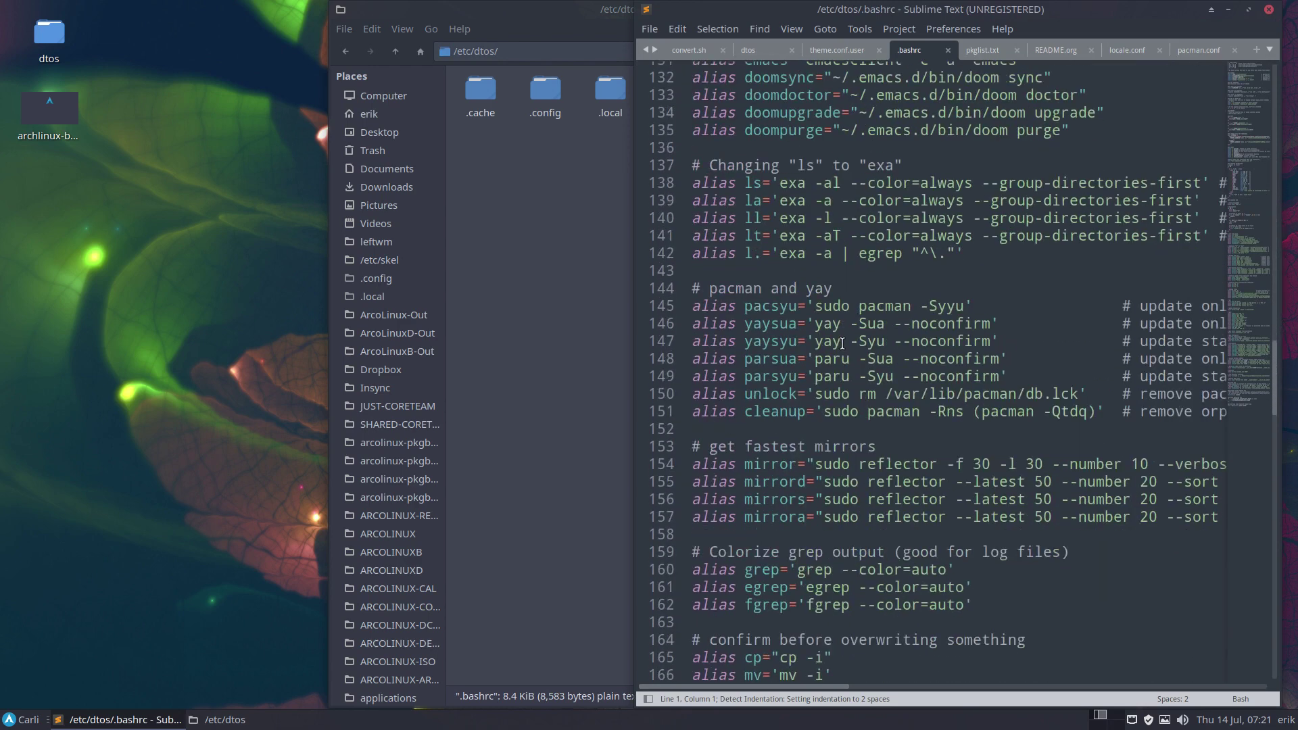
scroll(843, 344, up, 2)
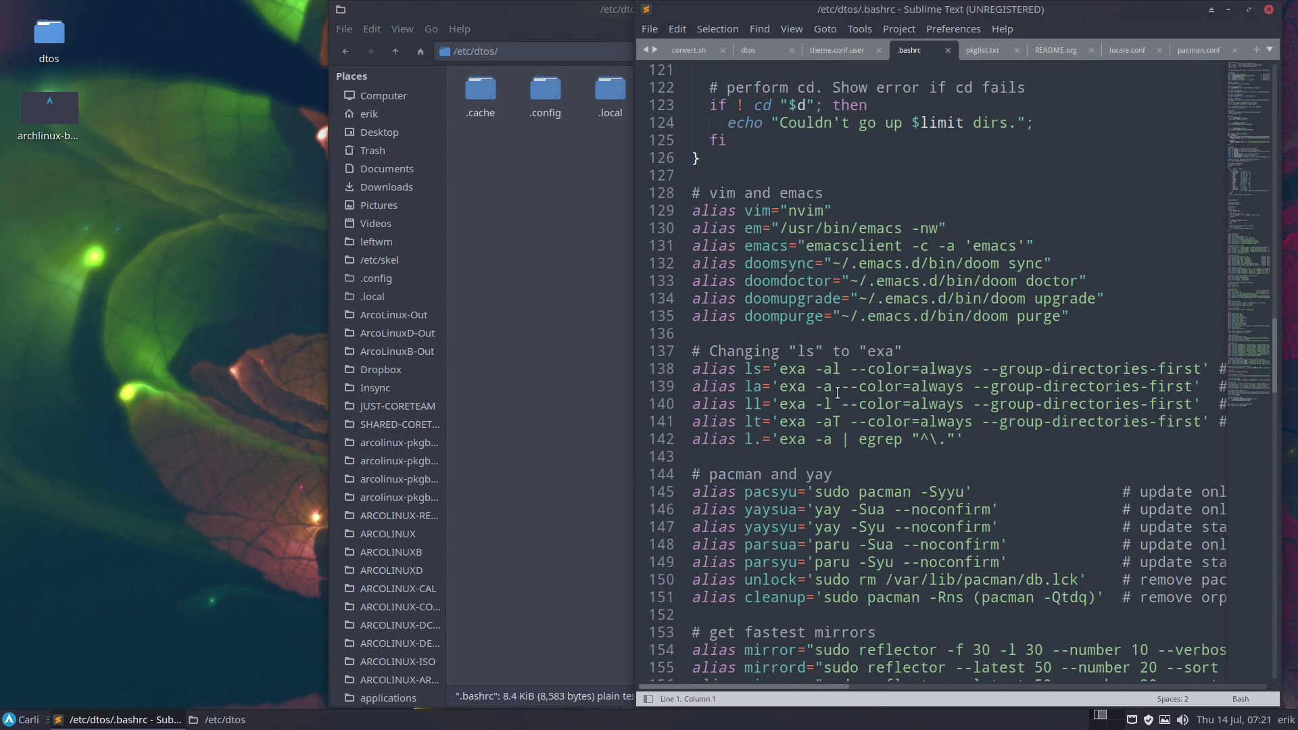
scroll(841, 430, down, 3)
scroll(841, 430, down, 4)
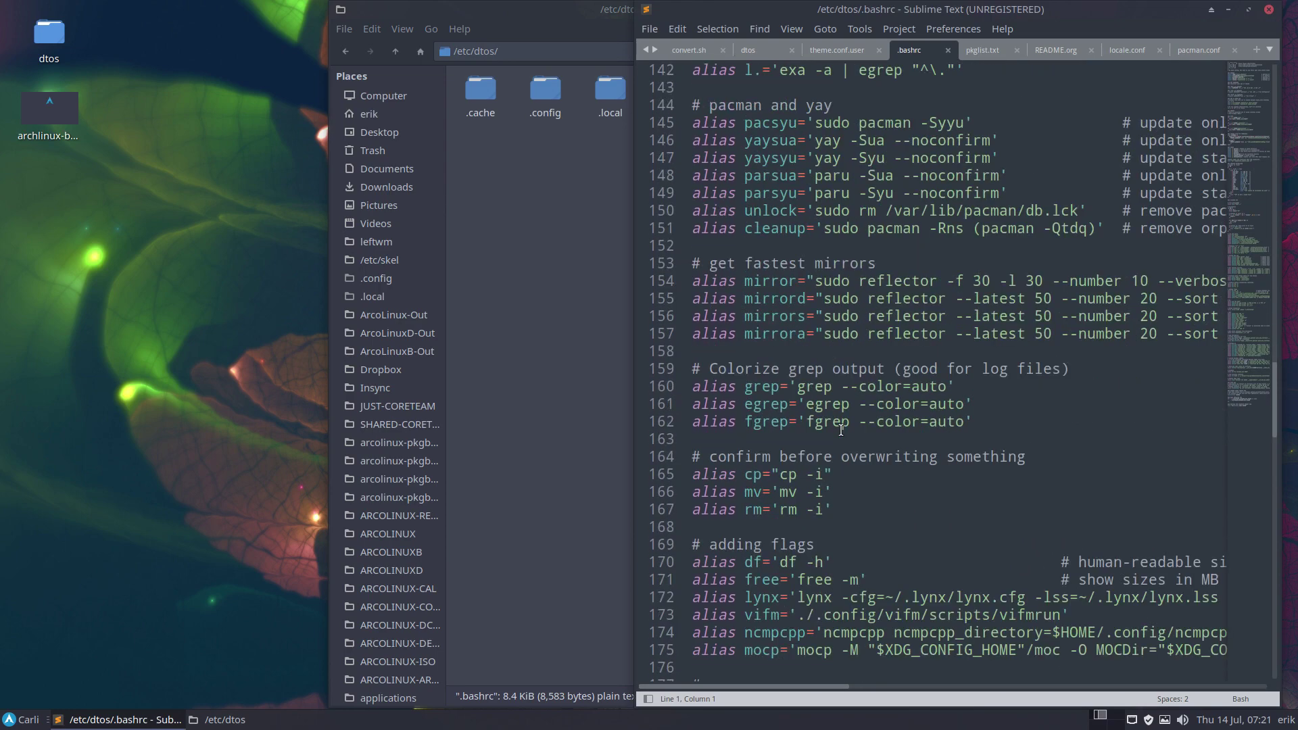
scroll(841, 430, down, 4)
scroll(841, 430, down, 5)
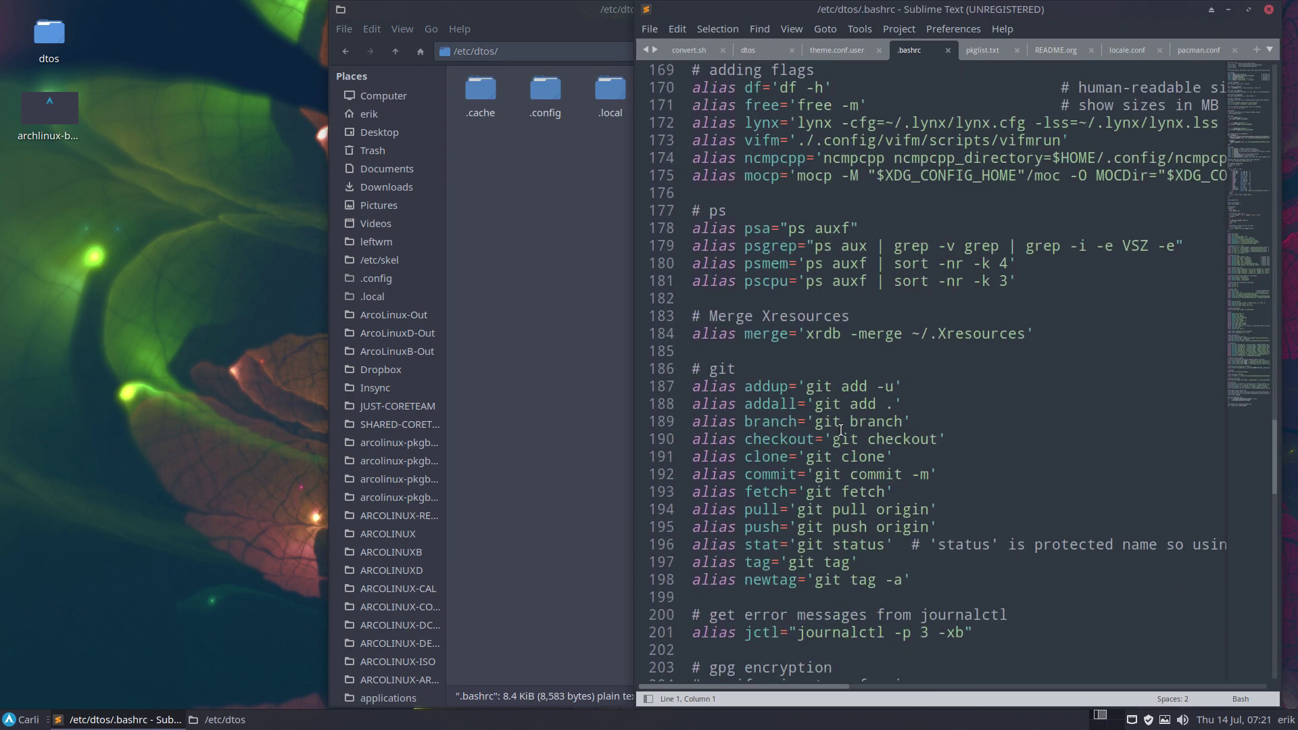
scroll(842, 430, down, 15)
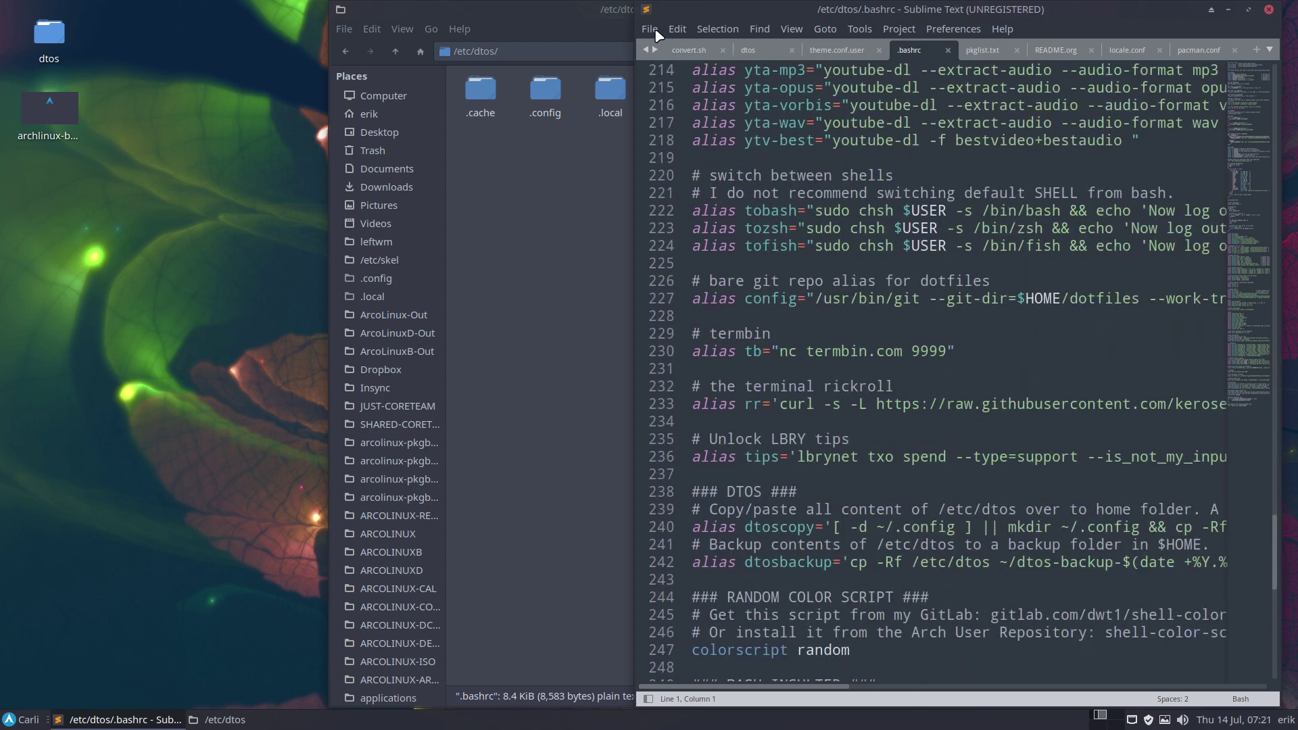
Close all files, quit Sublime Text, and clear the selection in /etc/dtos
click(662, 29)
click(732, 387)
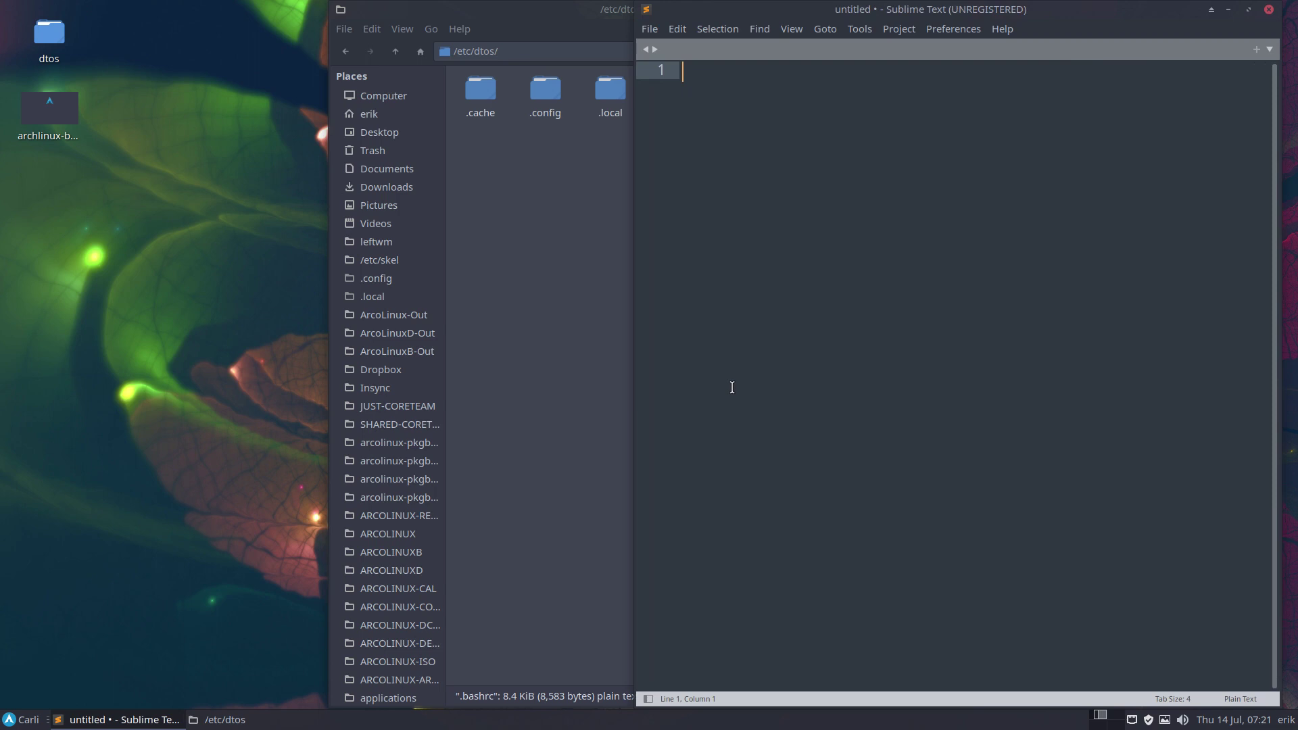
click(1269, 9)
click(622, 202)
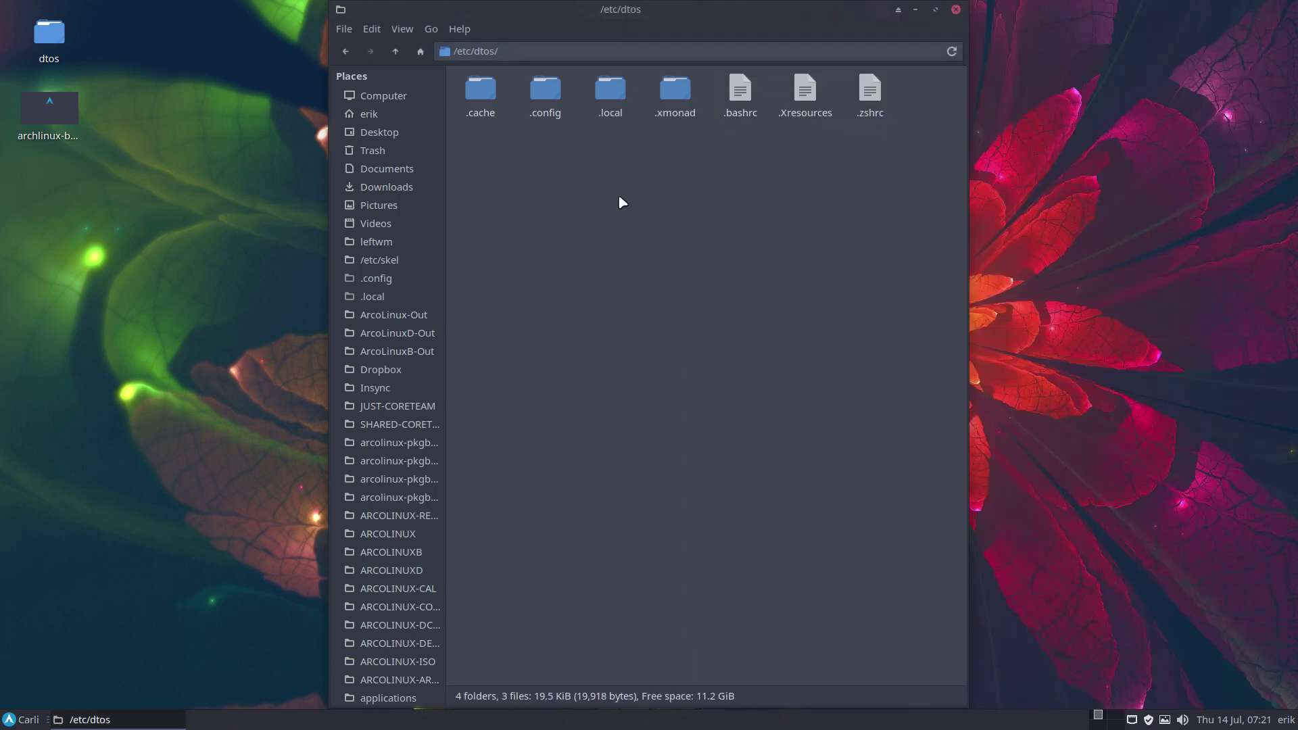
Browse into .config, awesome and lain, then return up to .config
click(676, 103)
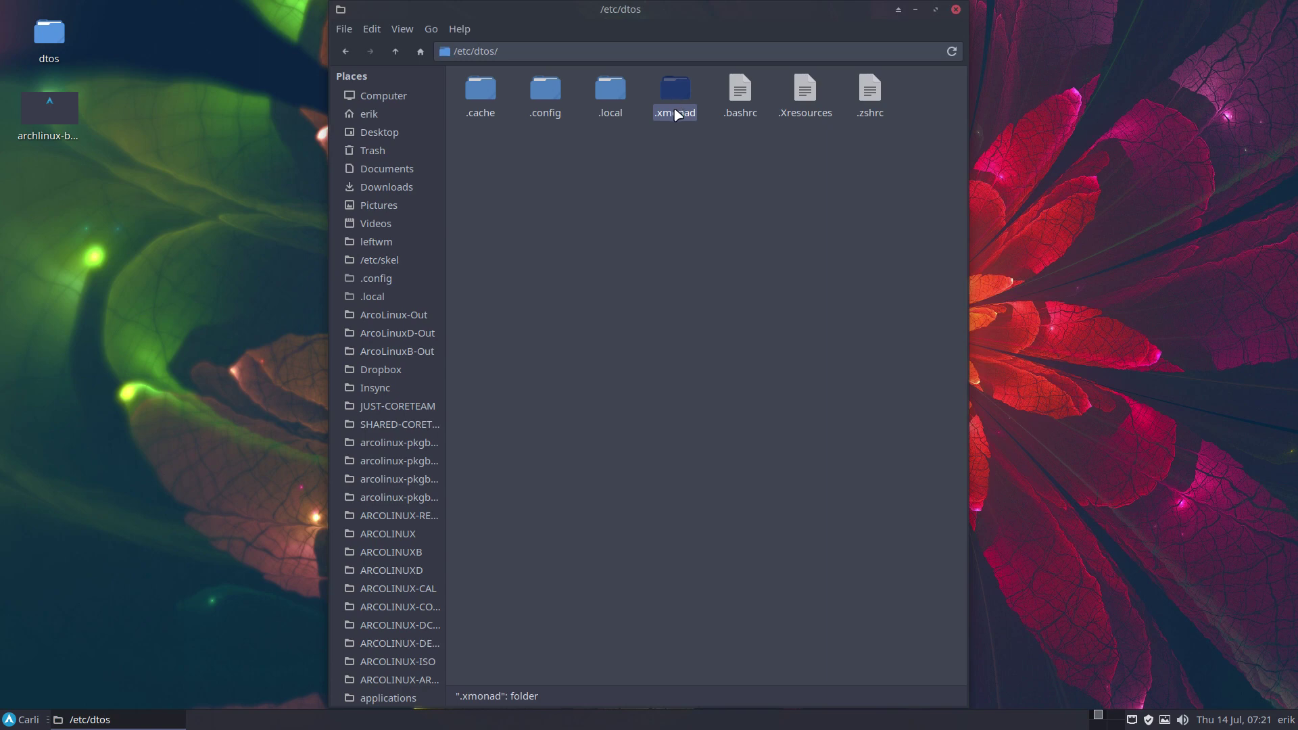
double_click(546, 98)
double_click(549, 95)
double_click(551, 92)
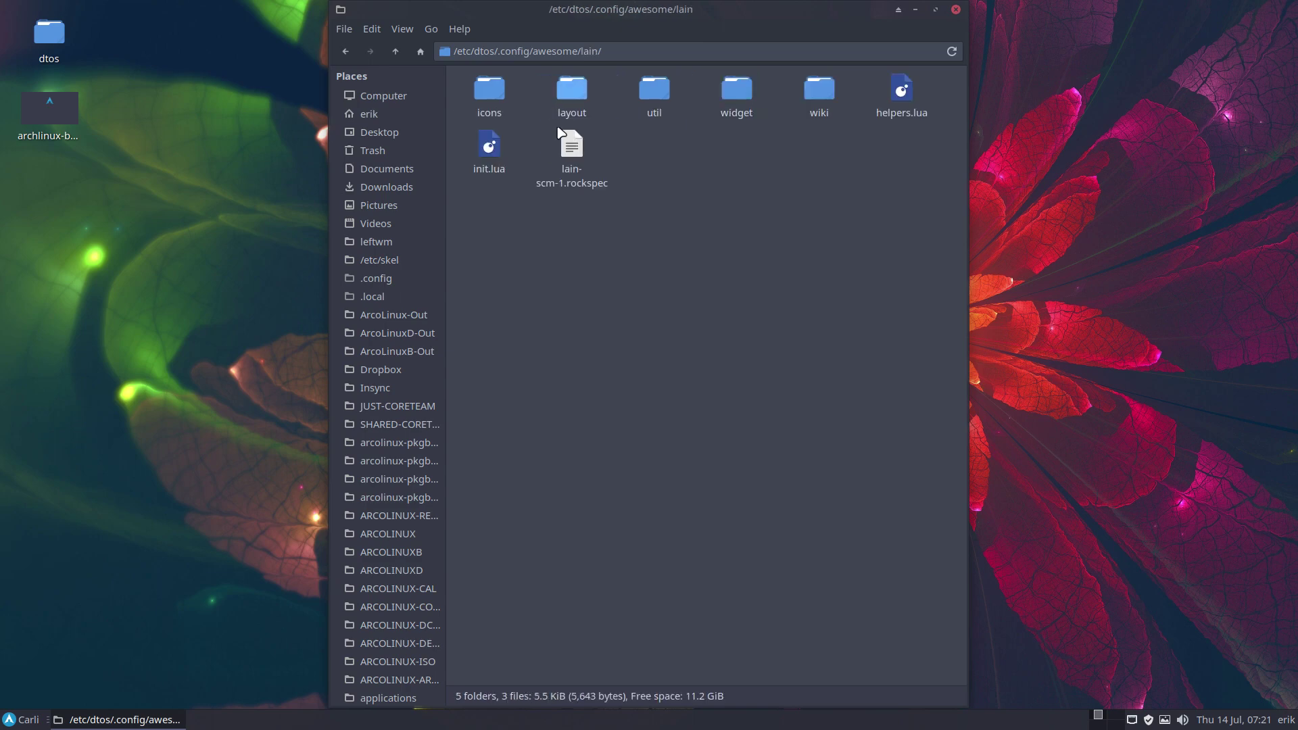
click(396, 51)
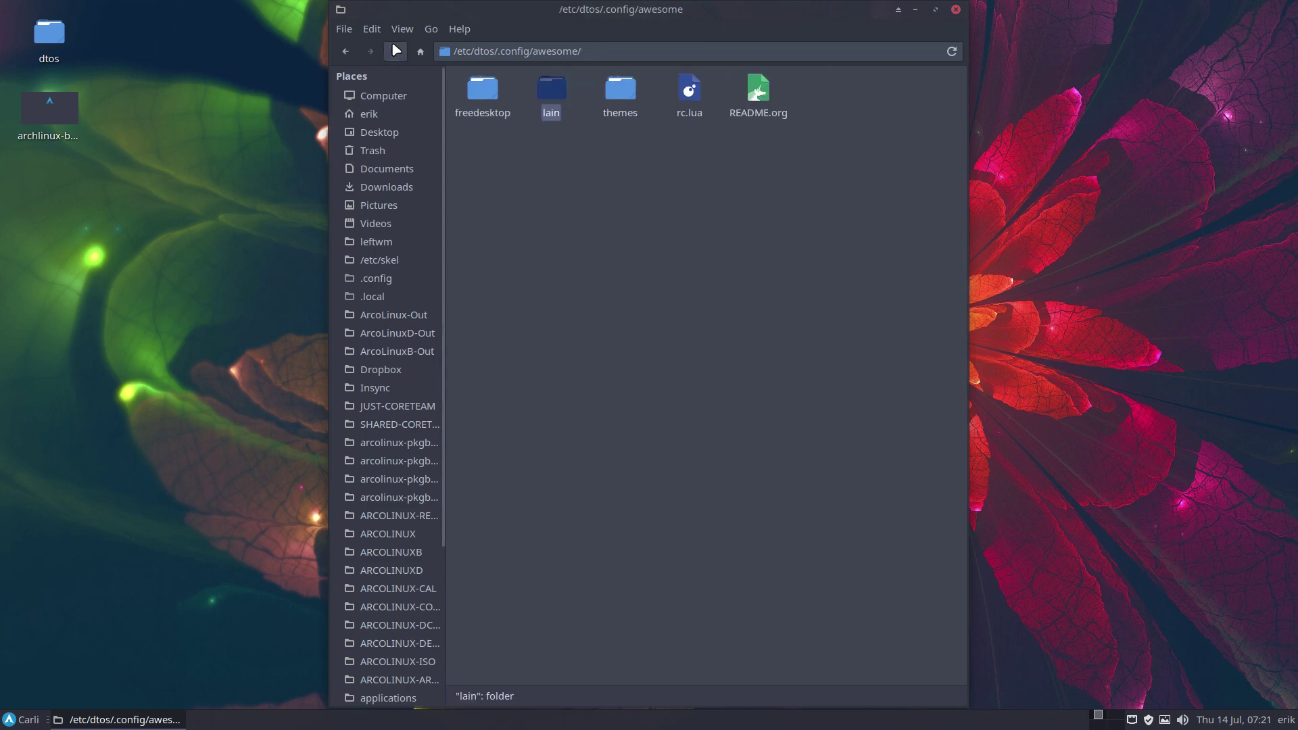
click(397, 51)
Select the ten config folders, return to /etc/dtos and select all seven items
drag(453, 72, 987, 196)
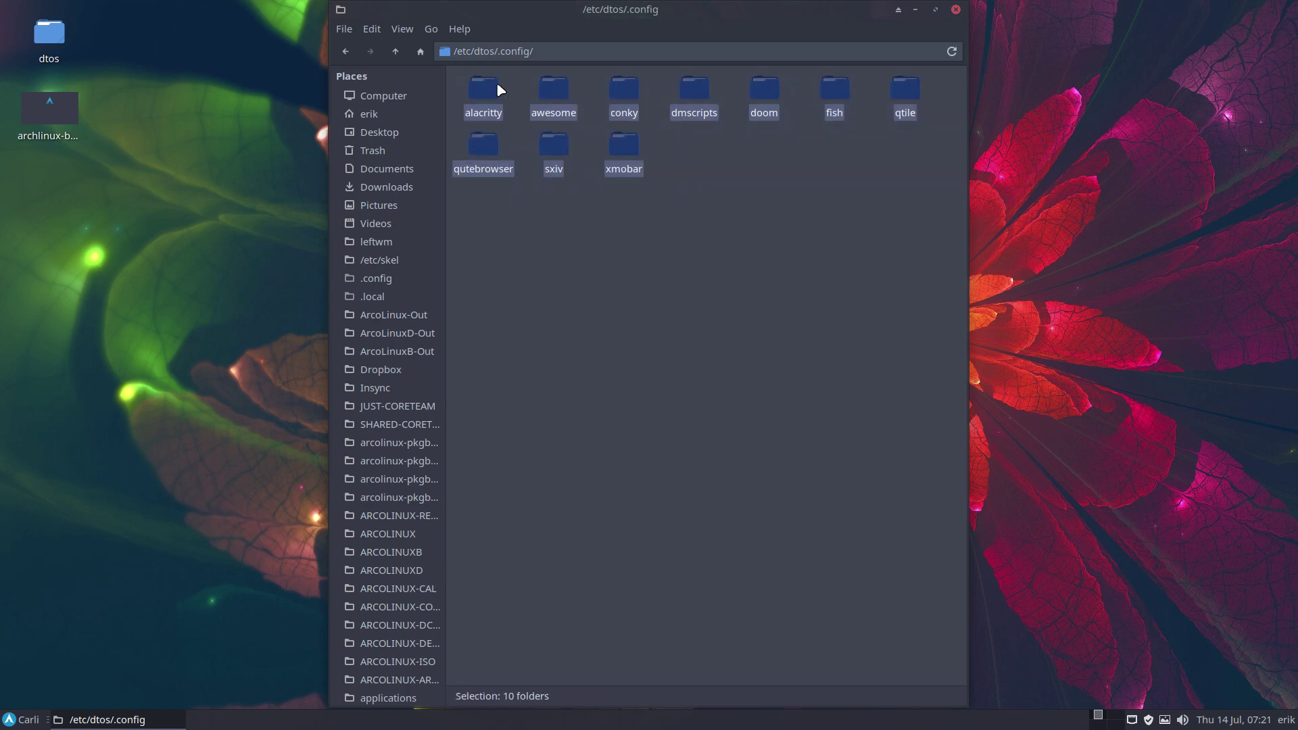
click(396, 51)
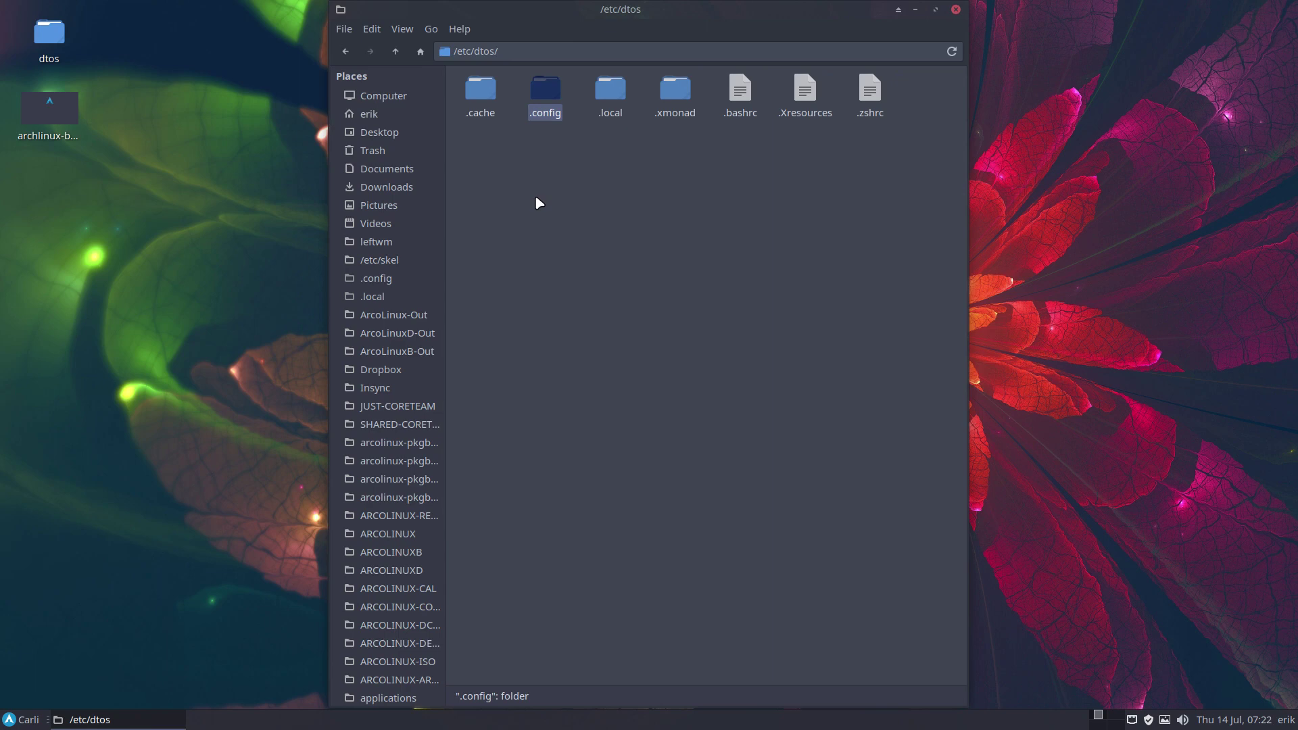
click(474, 156)
drag(902, 147, 934, 78)
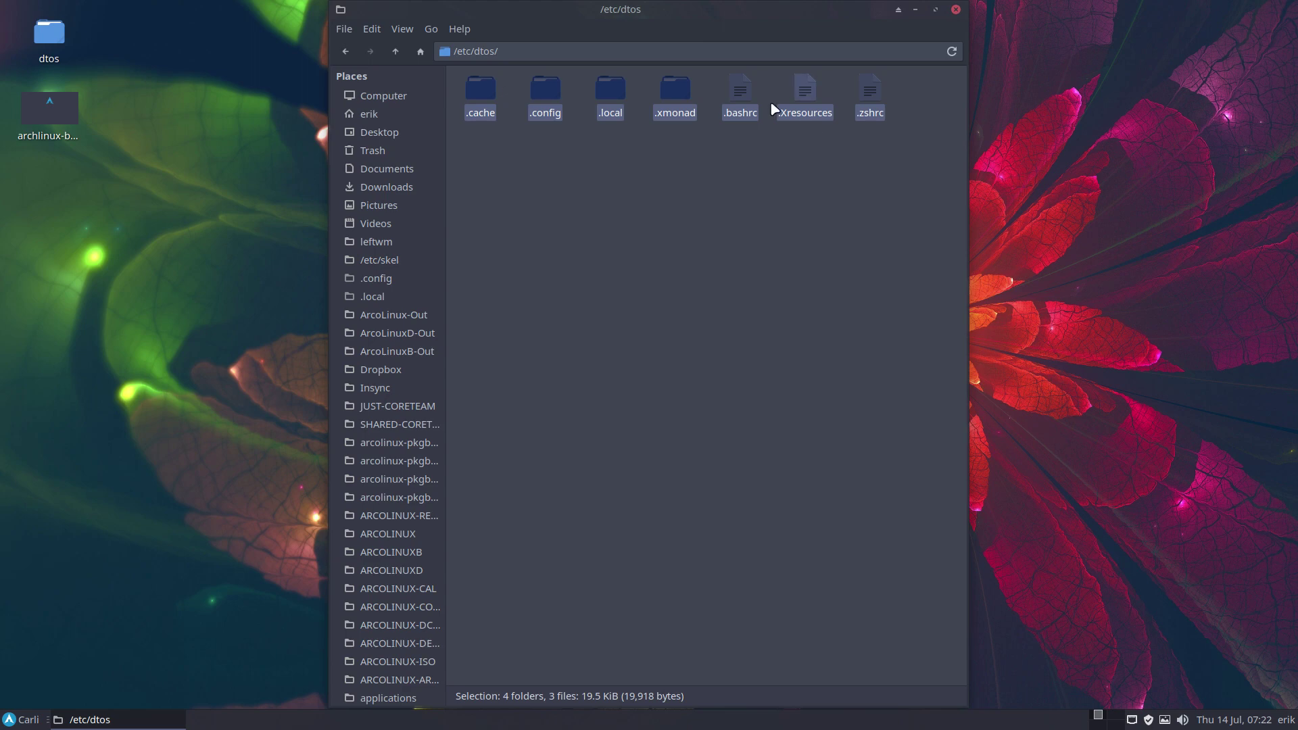
Paste the seven DTOS items into the home folder, replacing all existing files
click(386, 115)
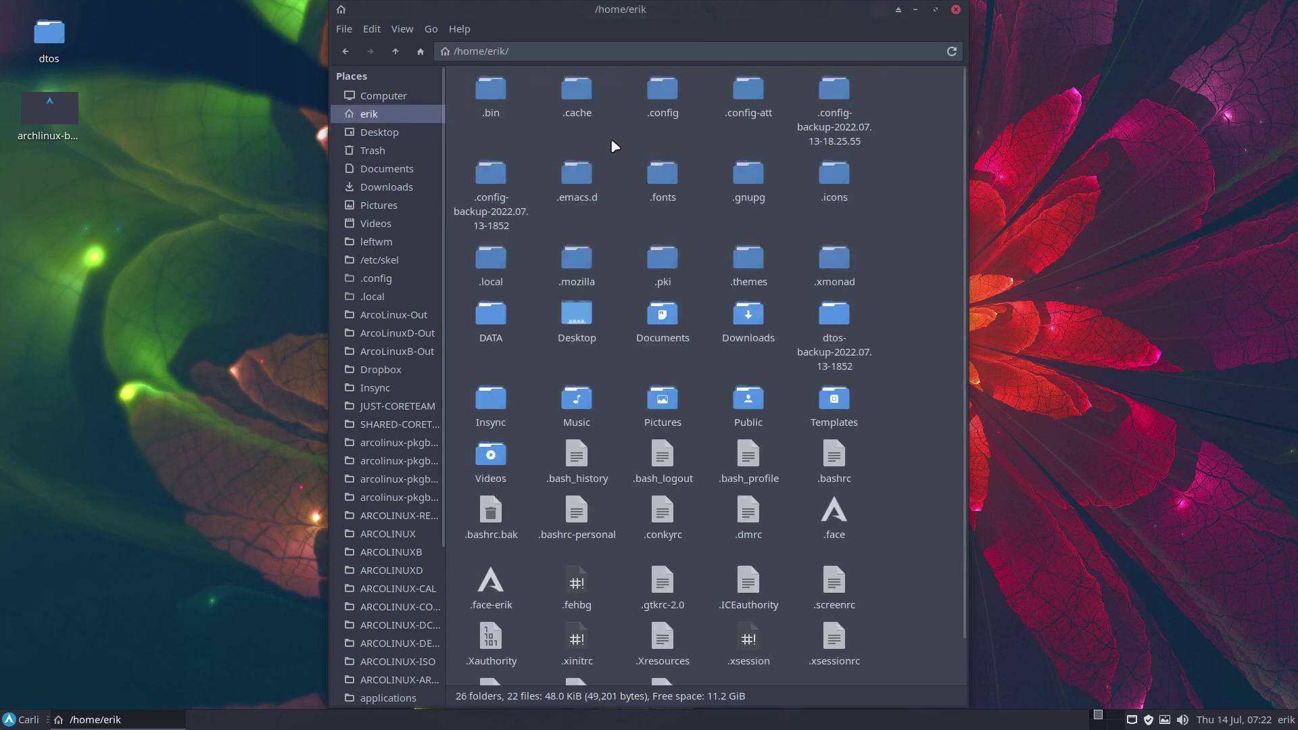
key(ctrl+v)
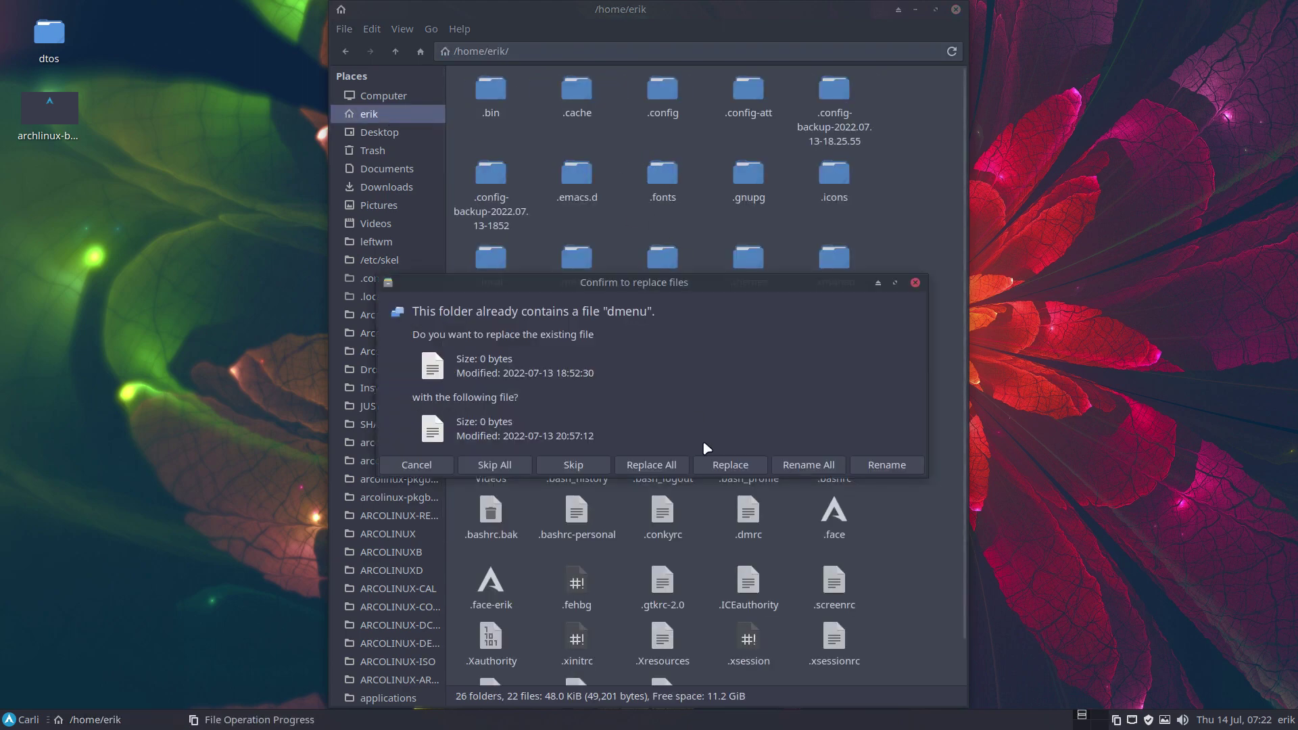
click(666, 465)
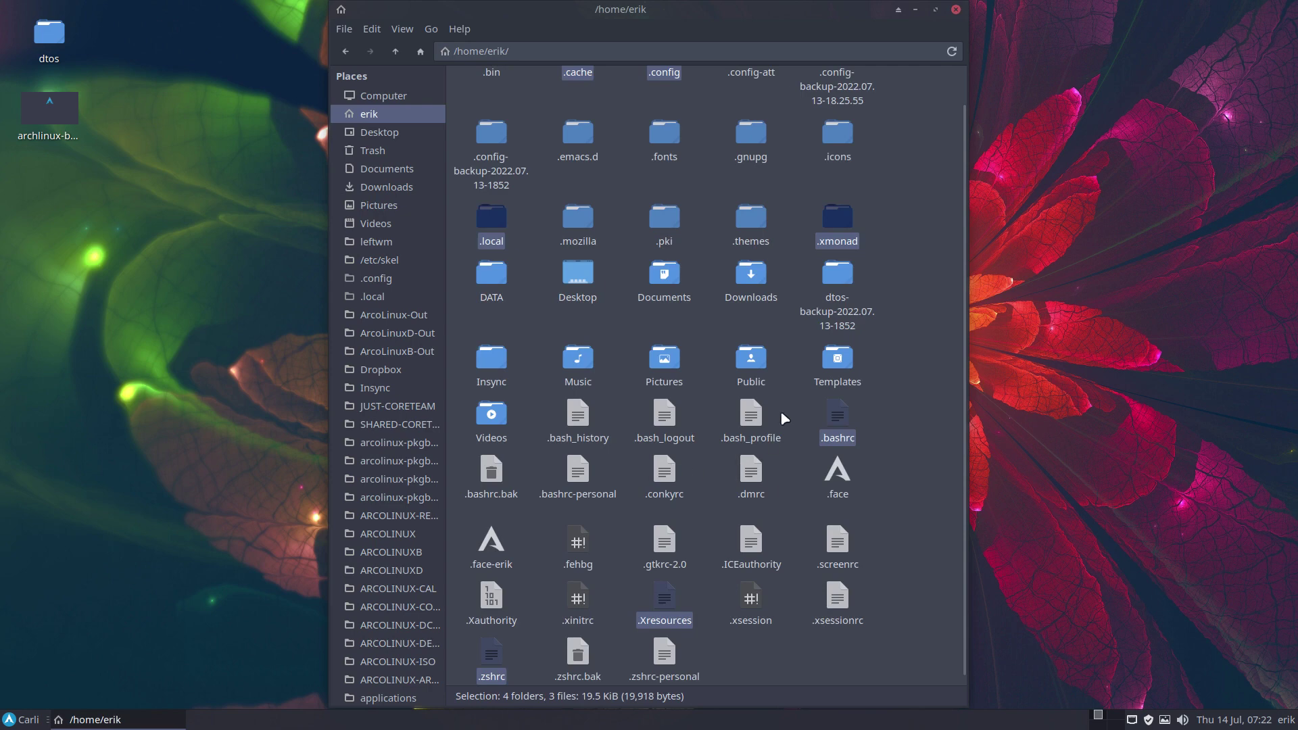
Open the home .config folder and check the copied awesome folder is there
scroll(892, 399, down, 1)
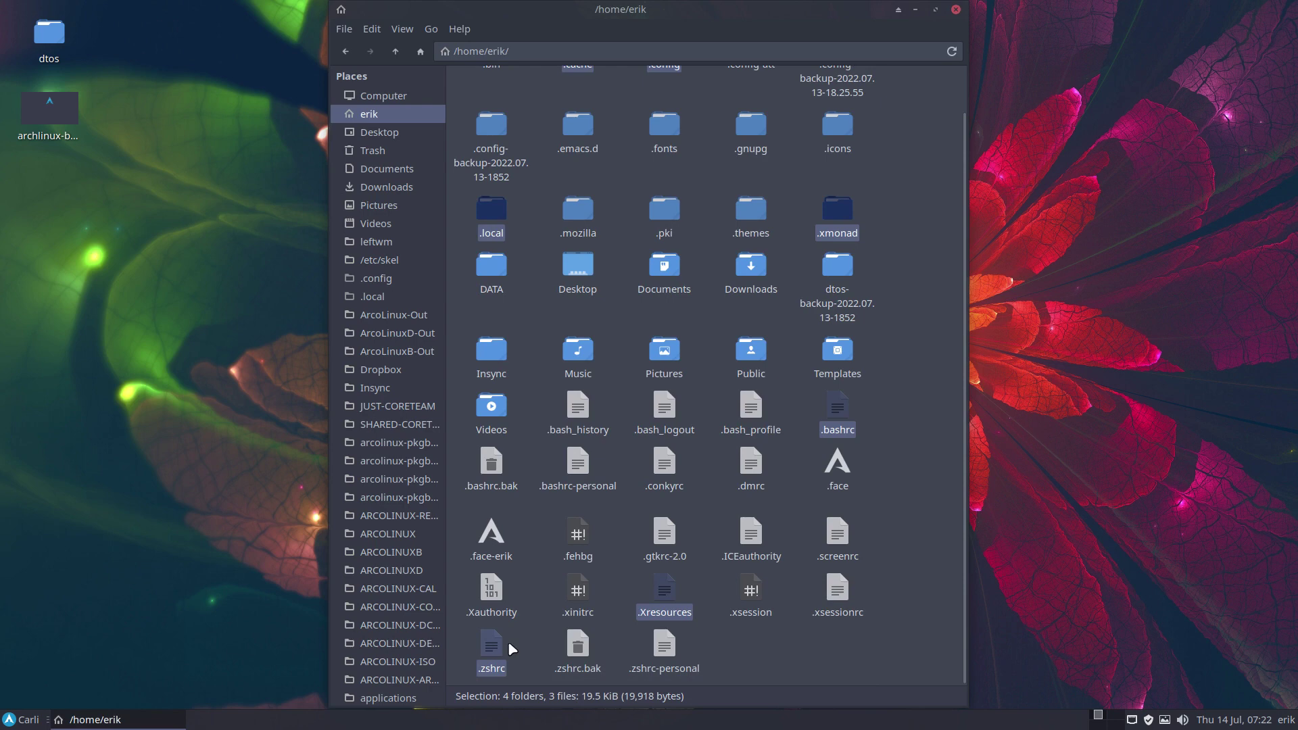
scroll(772, 314, up, 3)
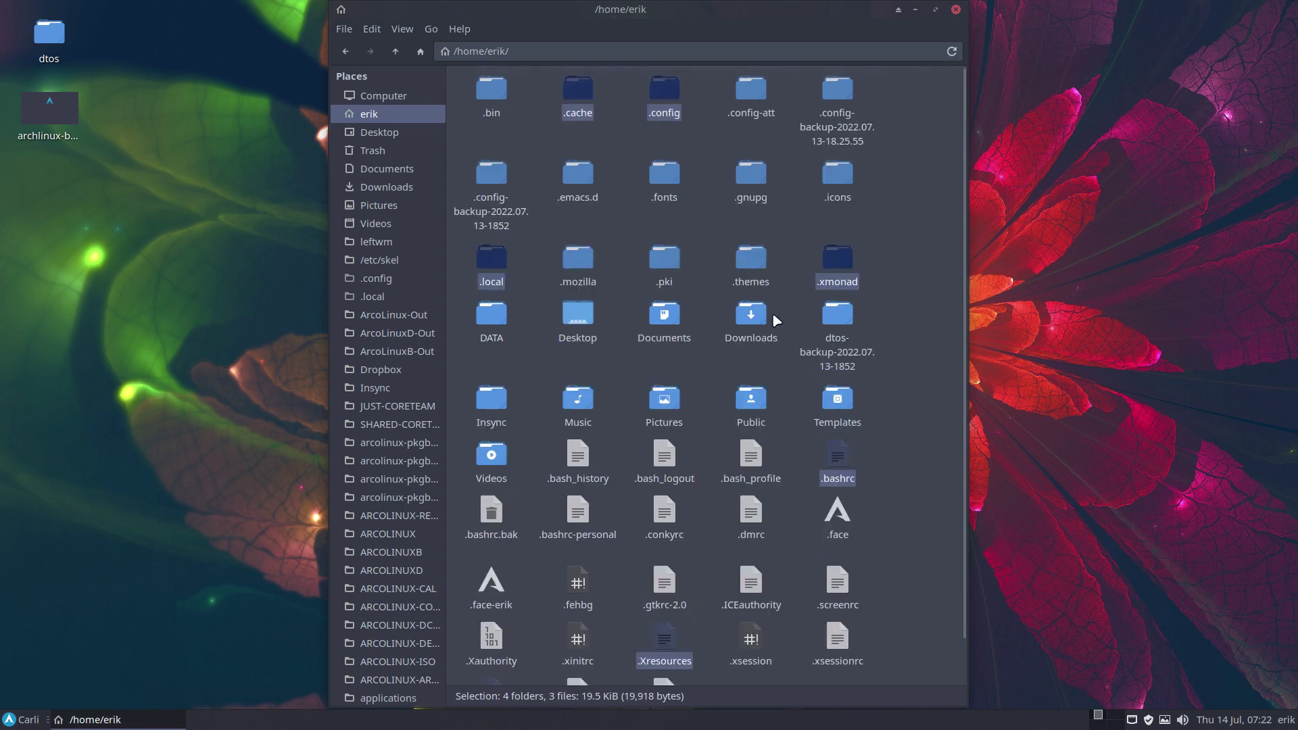
double_click(672, 95)
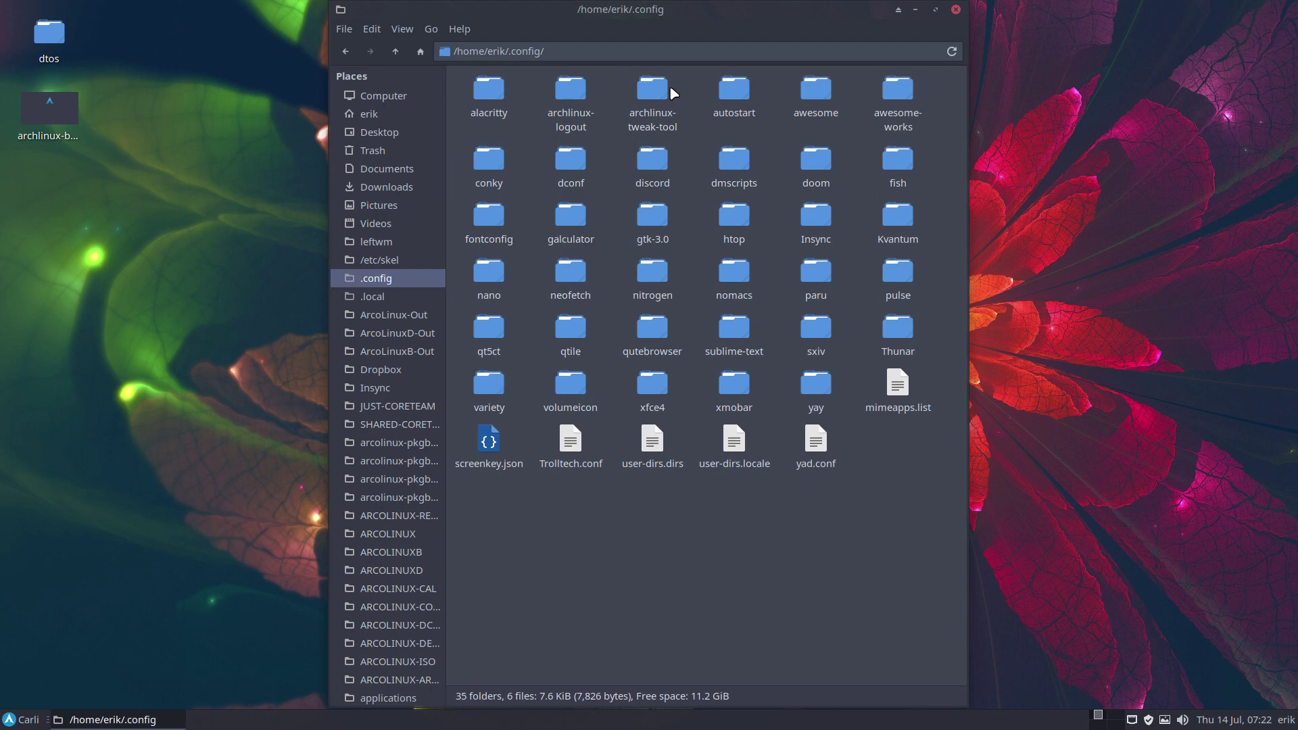
click(813, 94)
Close Thunar and log out of Xfce through the Whisker menu's log-out option
click(955, 9)
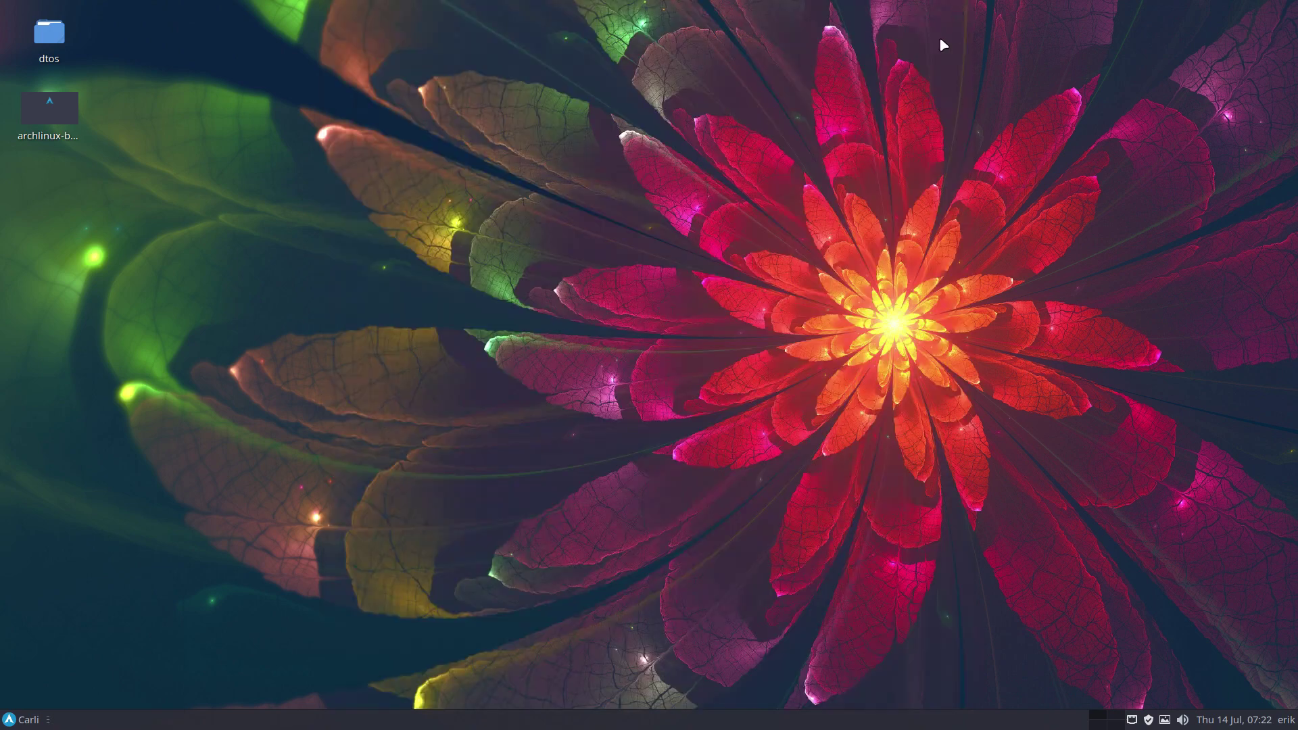
click(11, 720)
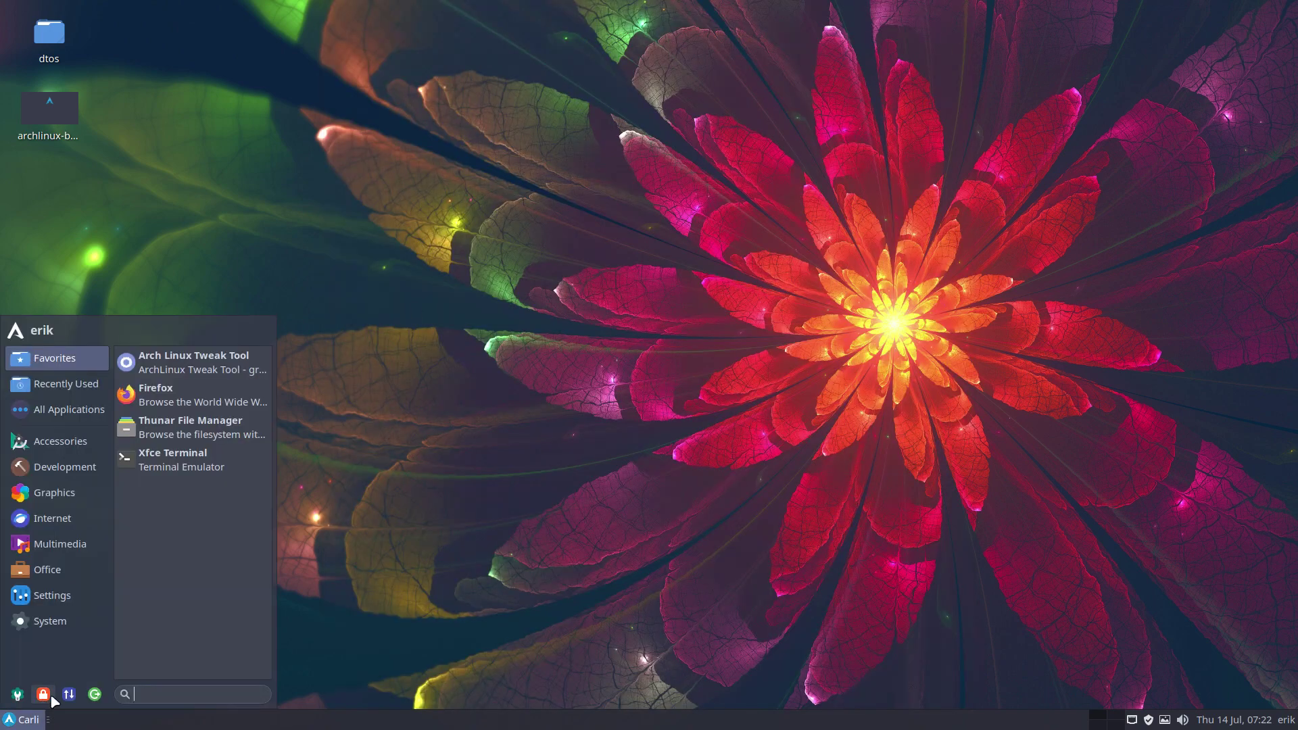
click(93, 697)
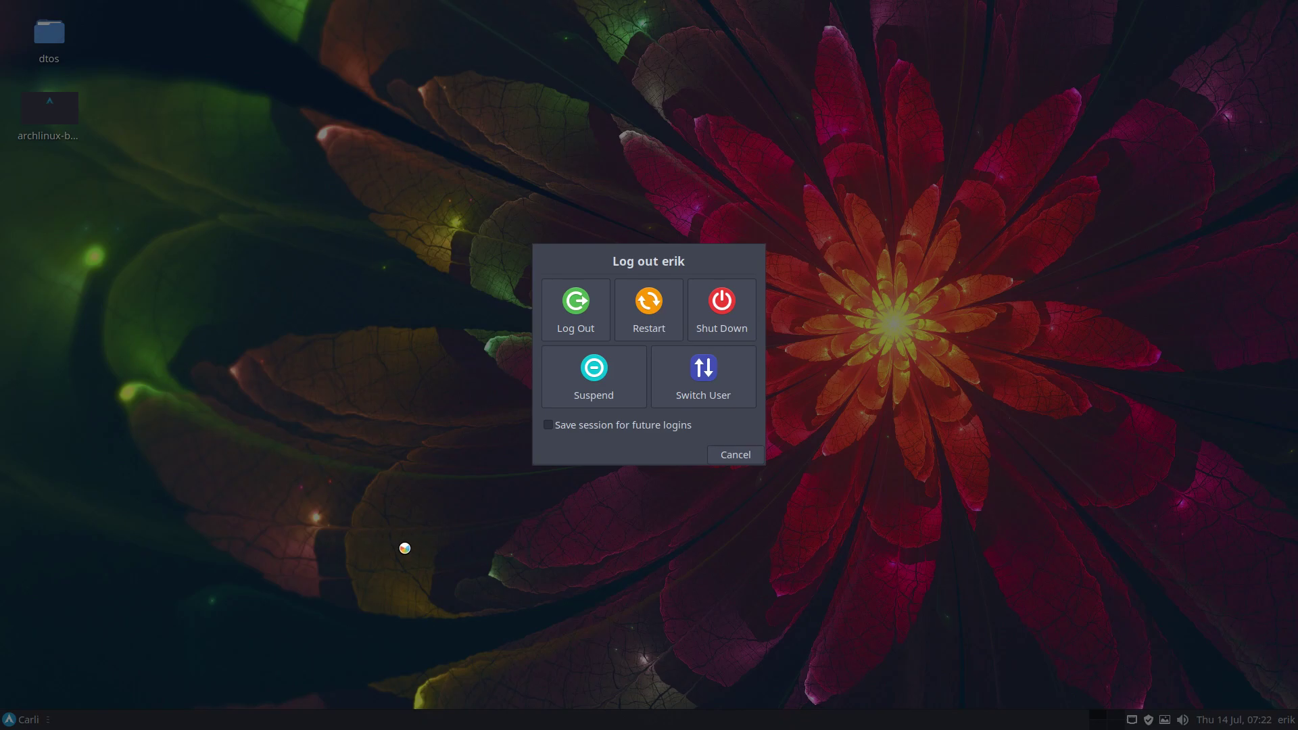
click(575, 302)
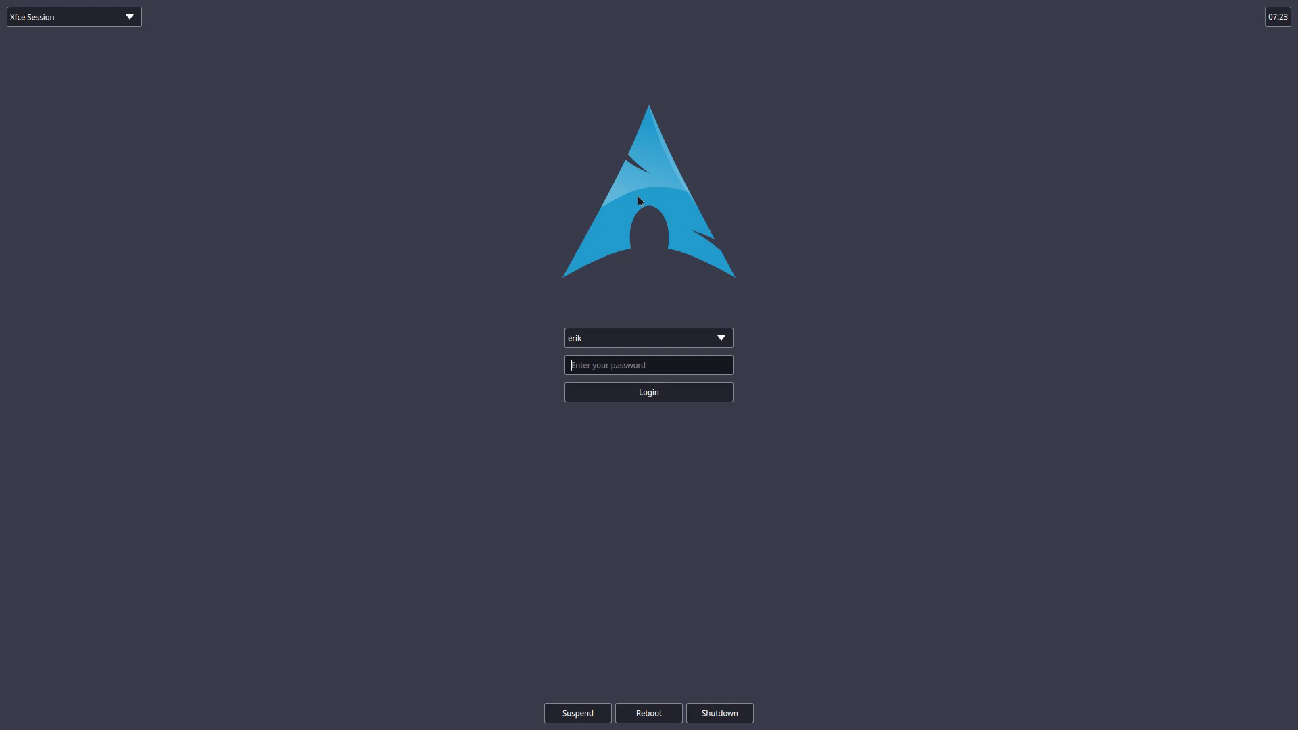
Choose the awesome session in LightDM and log in with the account password
click(99, 24)
click(88, 69)
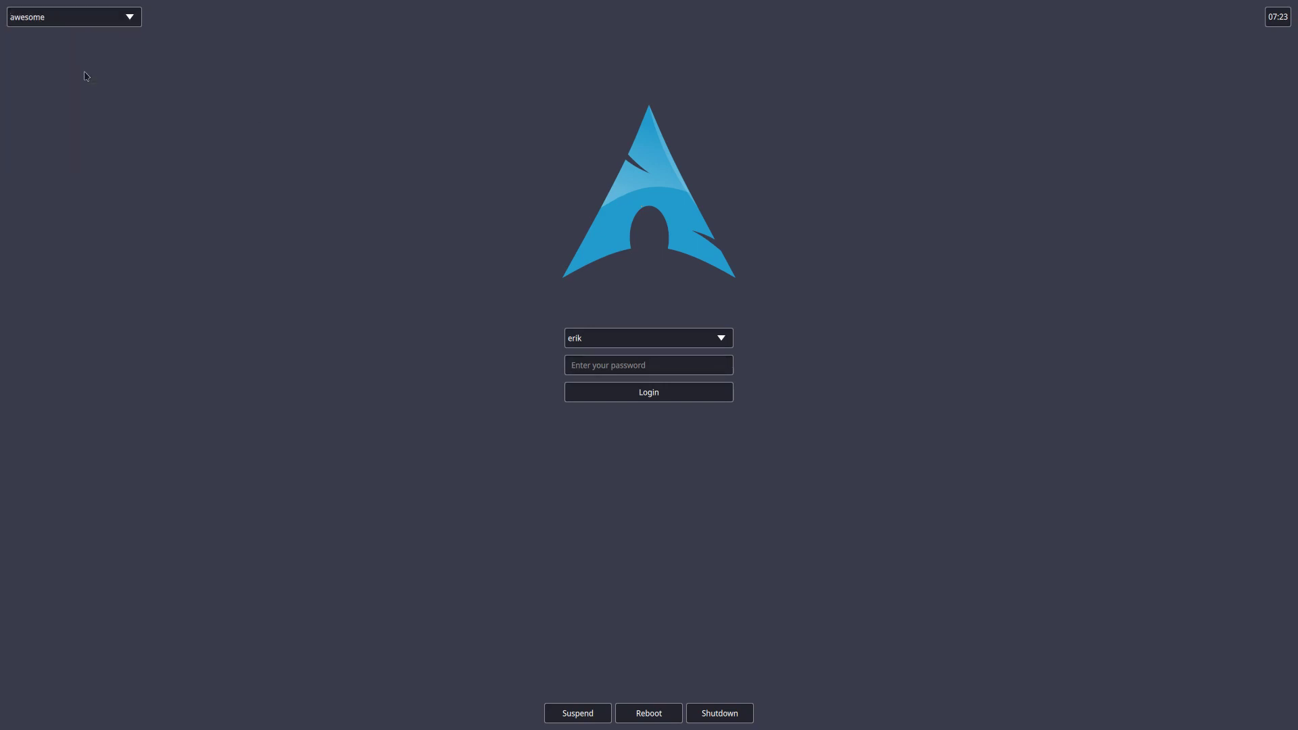
click(629, 371)
text(****)
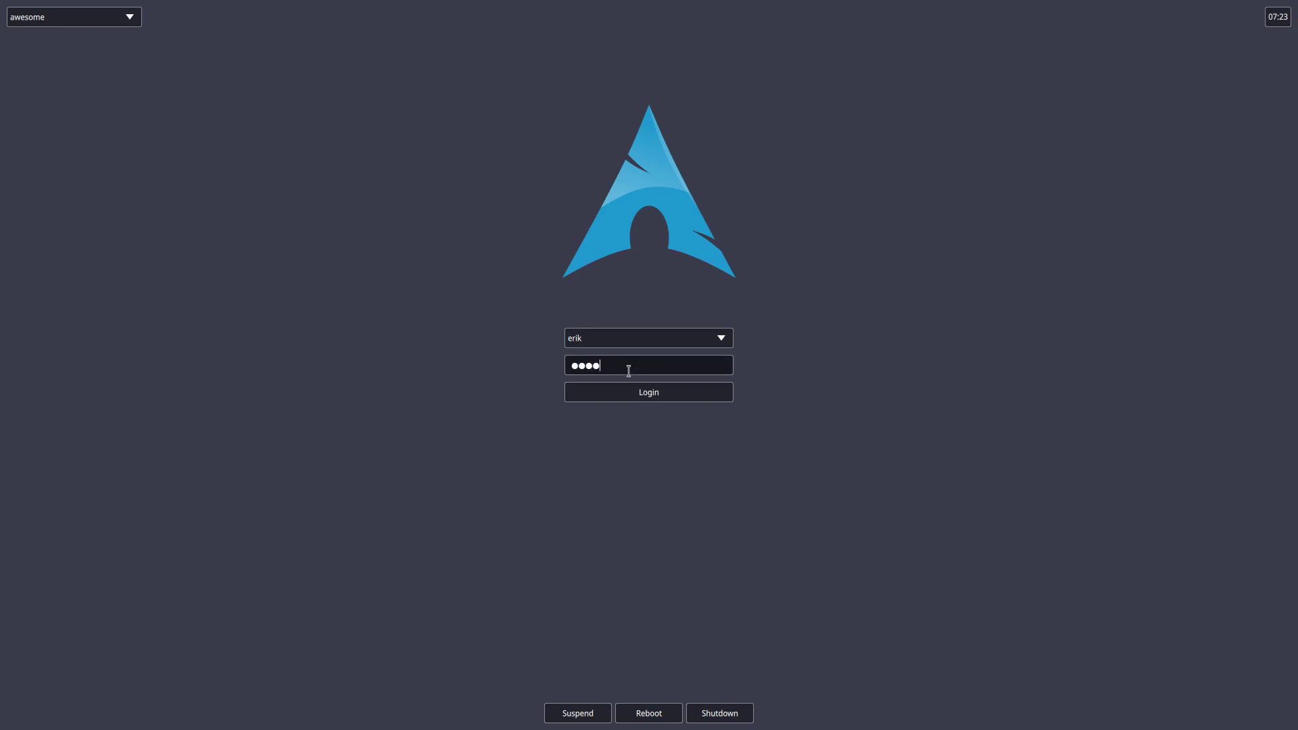
key(Return)
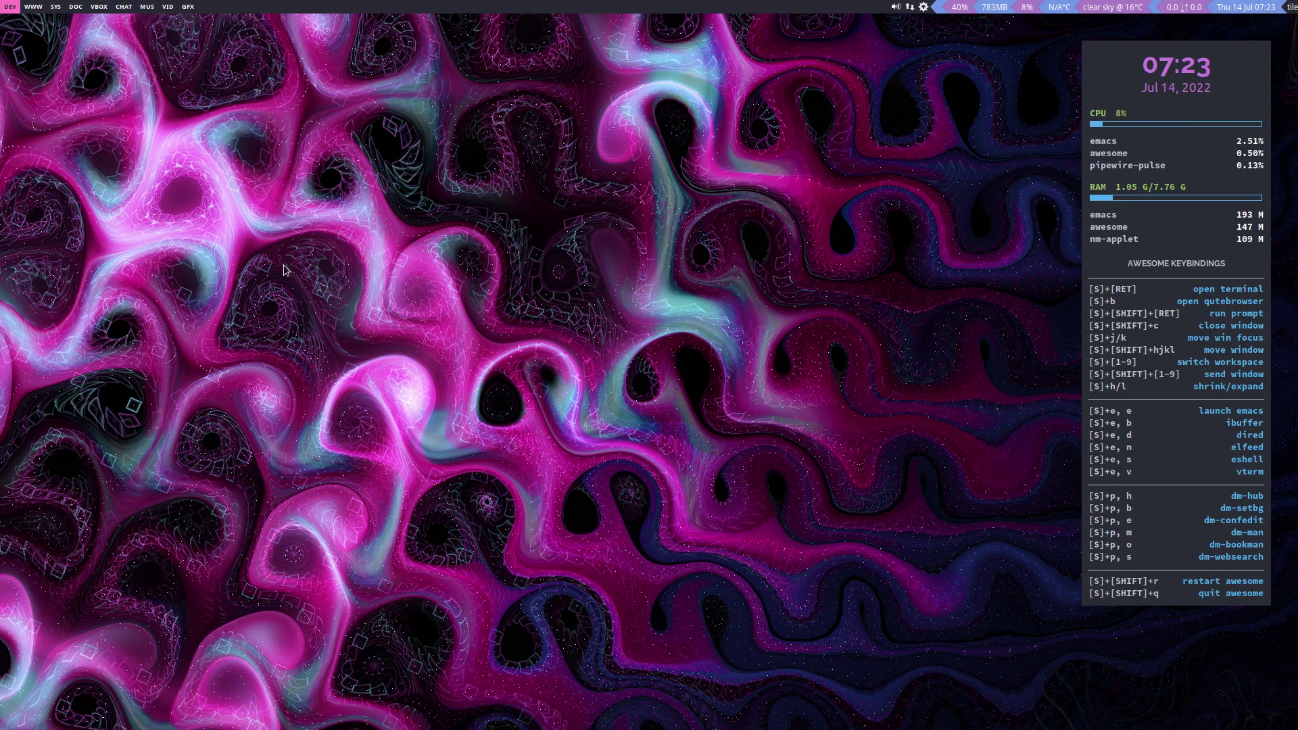
Switch to the SYS workspace, open a terminal and run colorscript to see its help
click(33, 7)
click(55, 7)
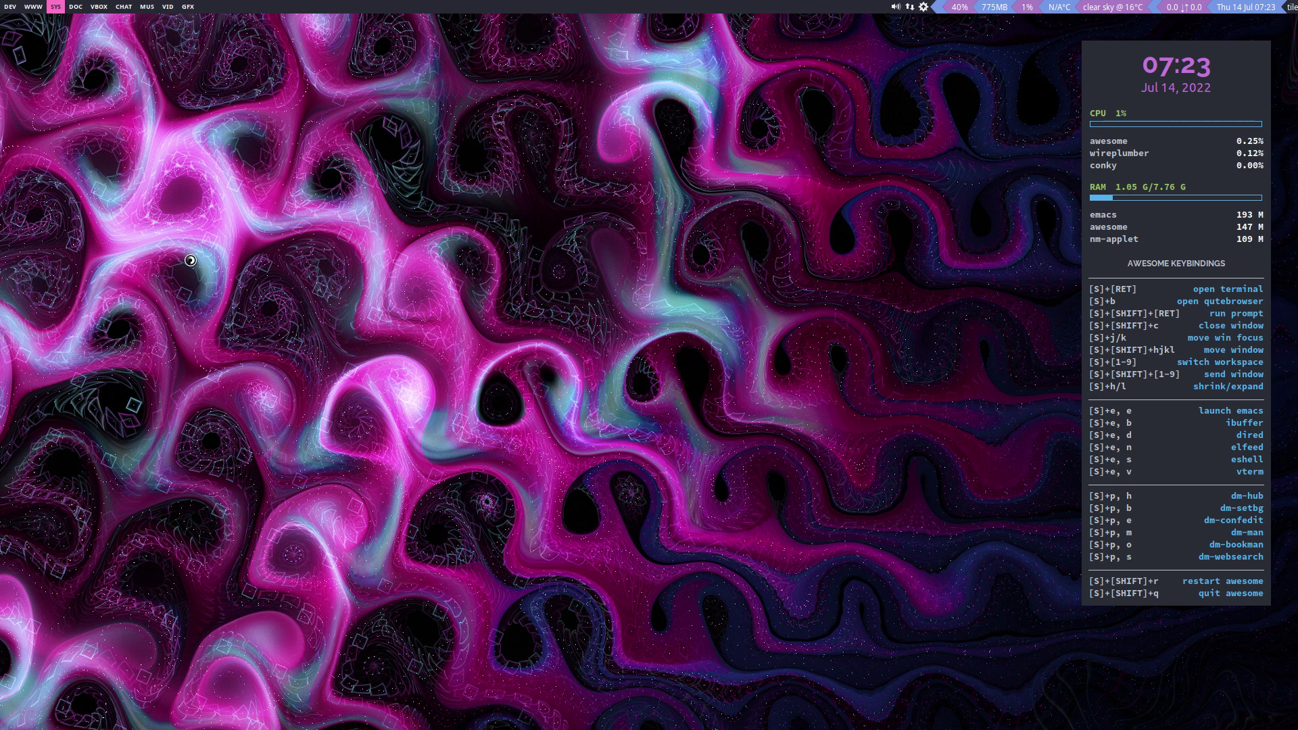
key(super+Return)
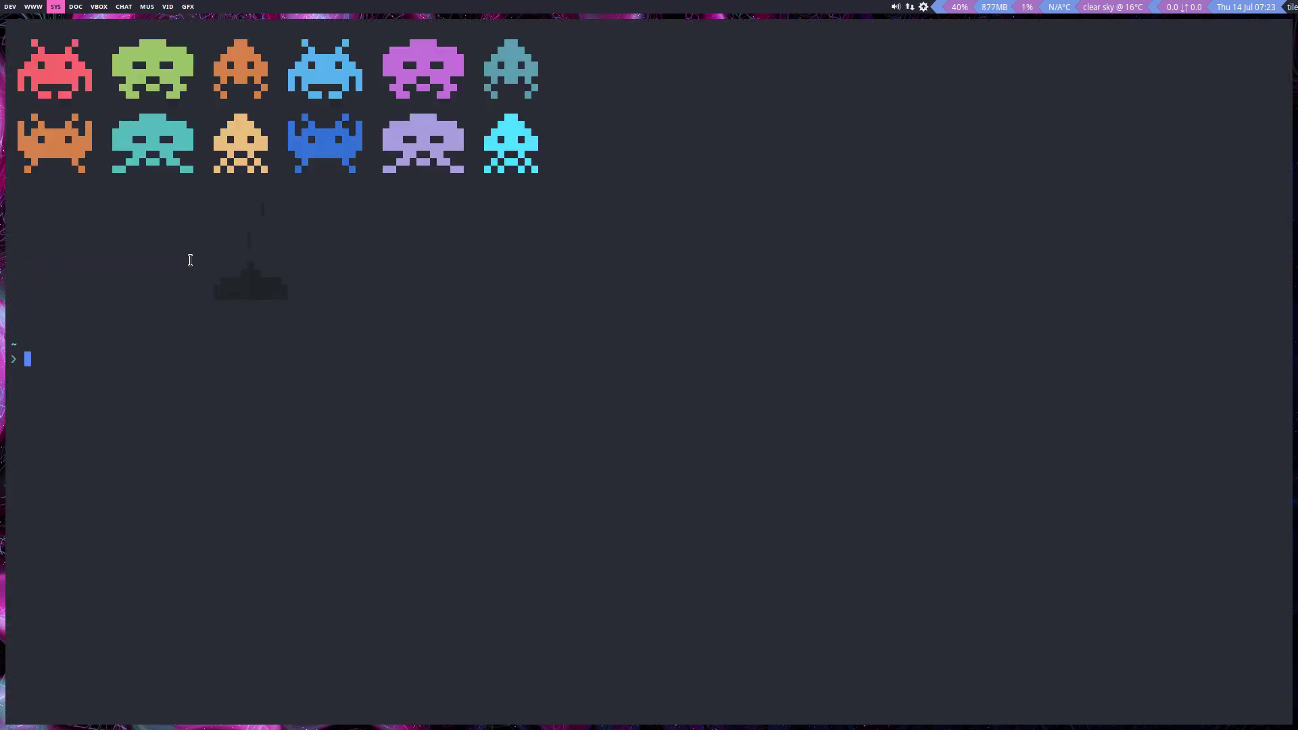
text(color)
key(Tab)
key(Tab)
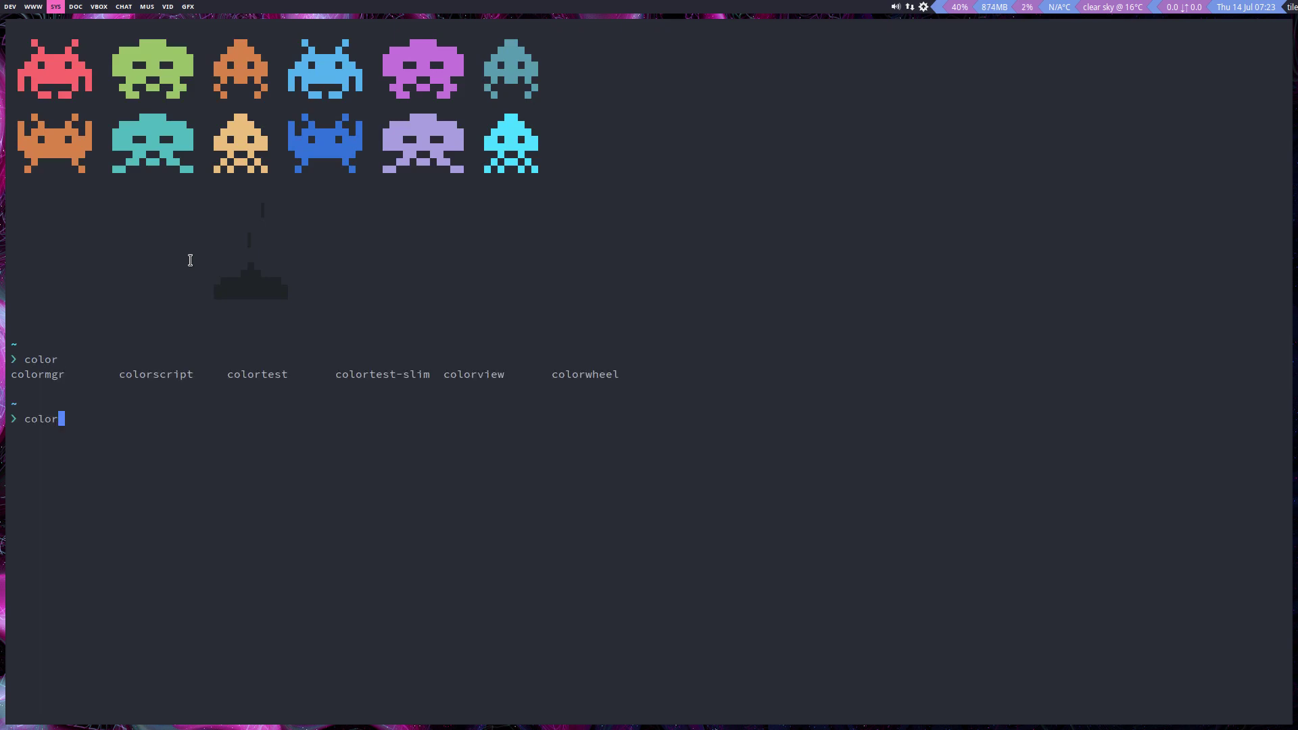
text(script)
key(Return)
Dismiss the 'Desktop manager is not active' error and run 'colorscript -r'
text(colorscript)
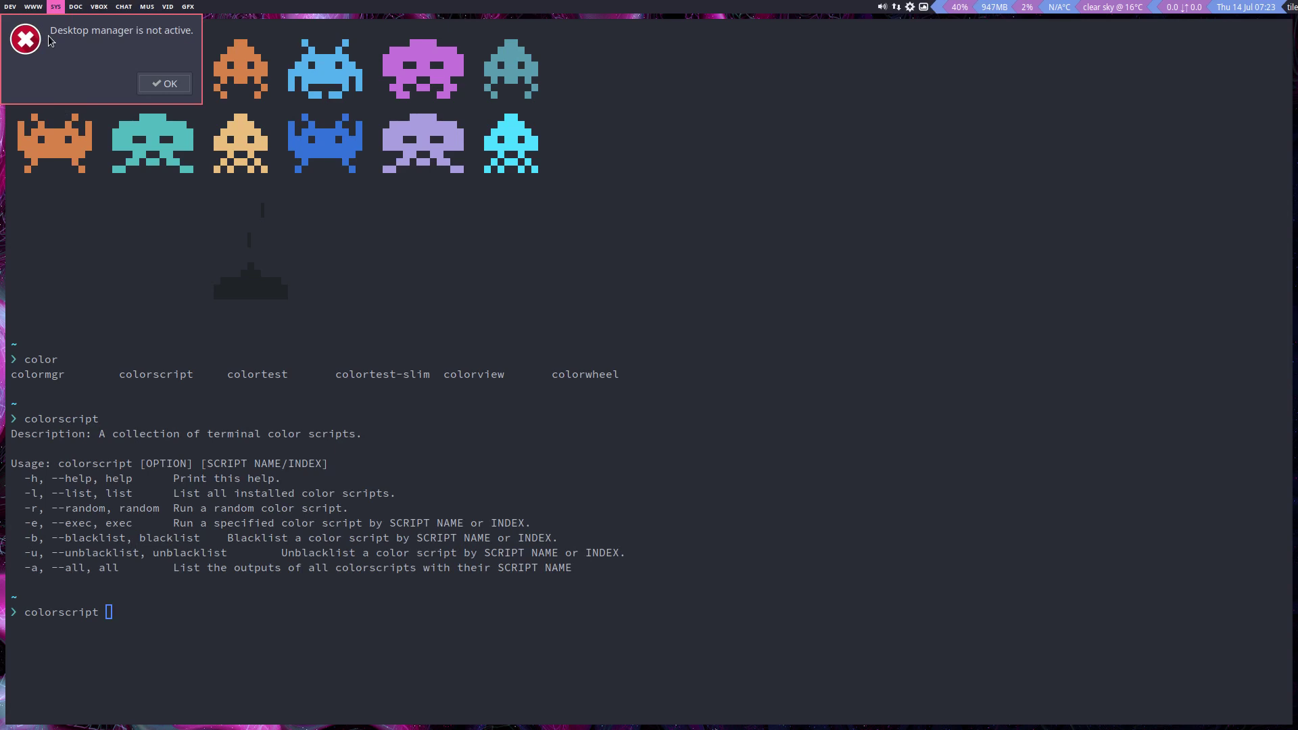
click(167, 86)
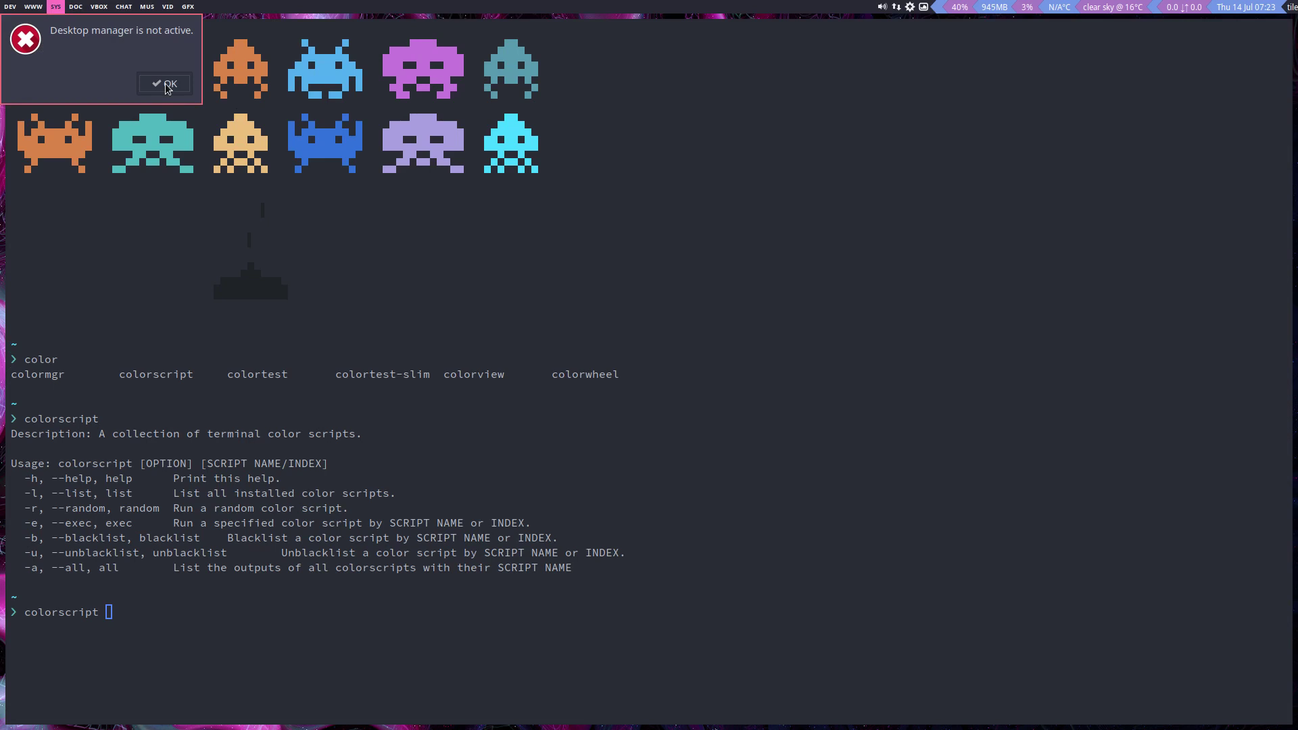
click(167, 87)
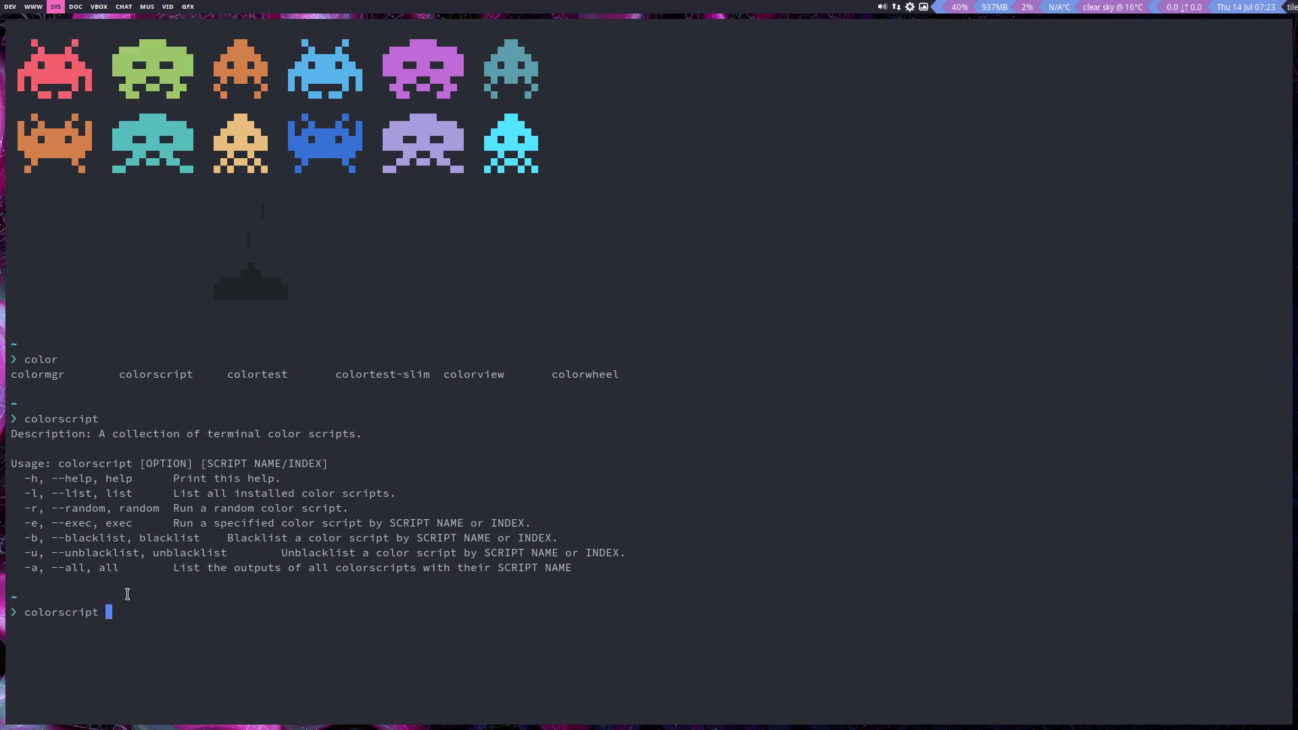
text(-r)
key(Return)
Rerun 'colorscript -r' seven more times, ending with a pixel-art dragon
key(Up)
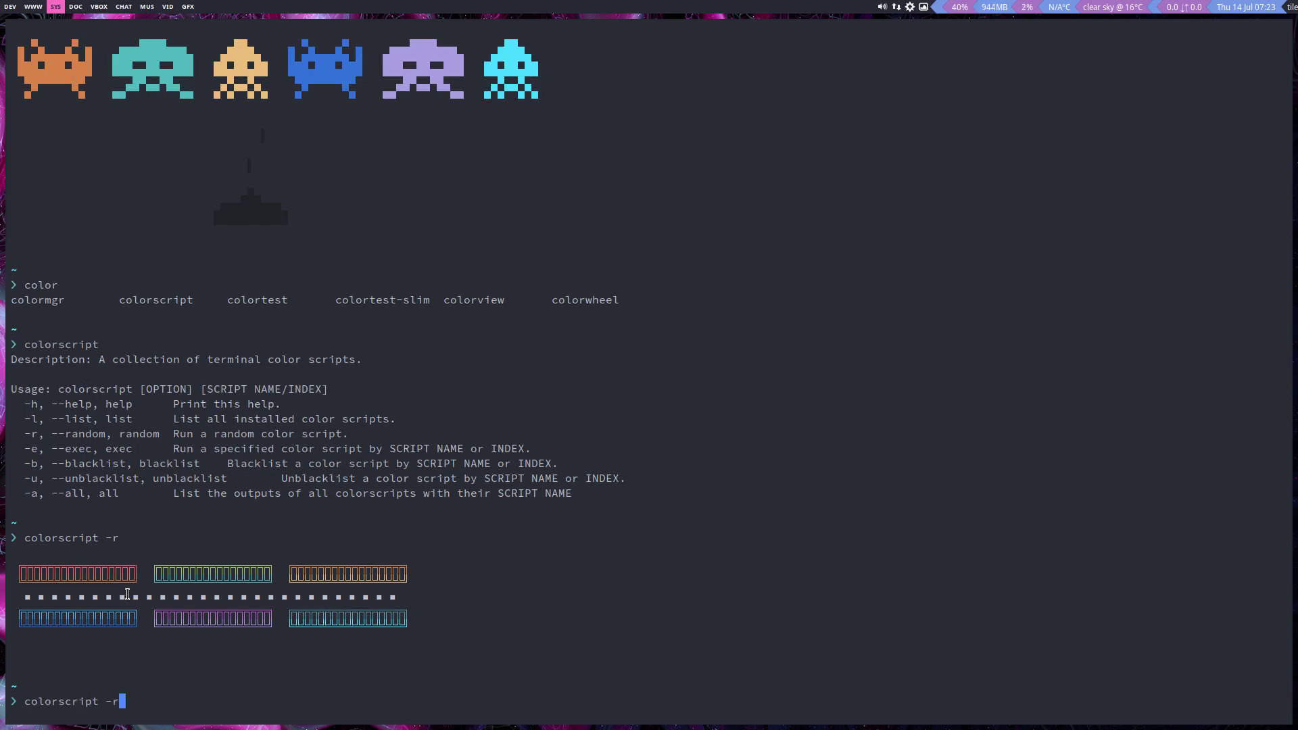
key(Return)
key(Up)
key(Return)
key(Up)
key(Return)
key(Up)
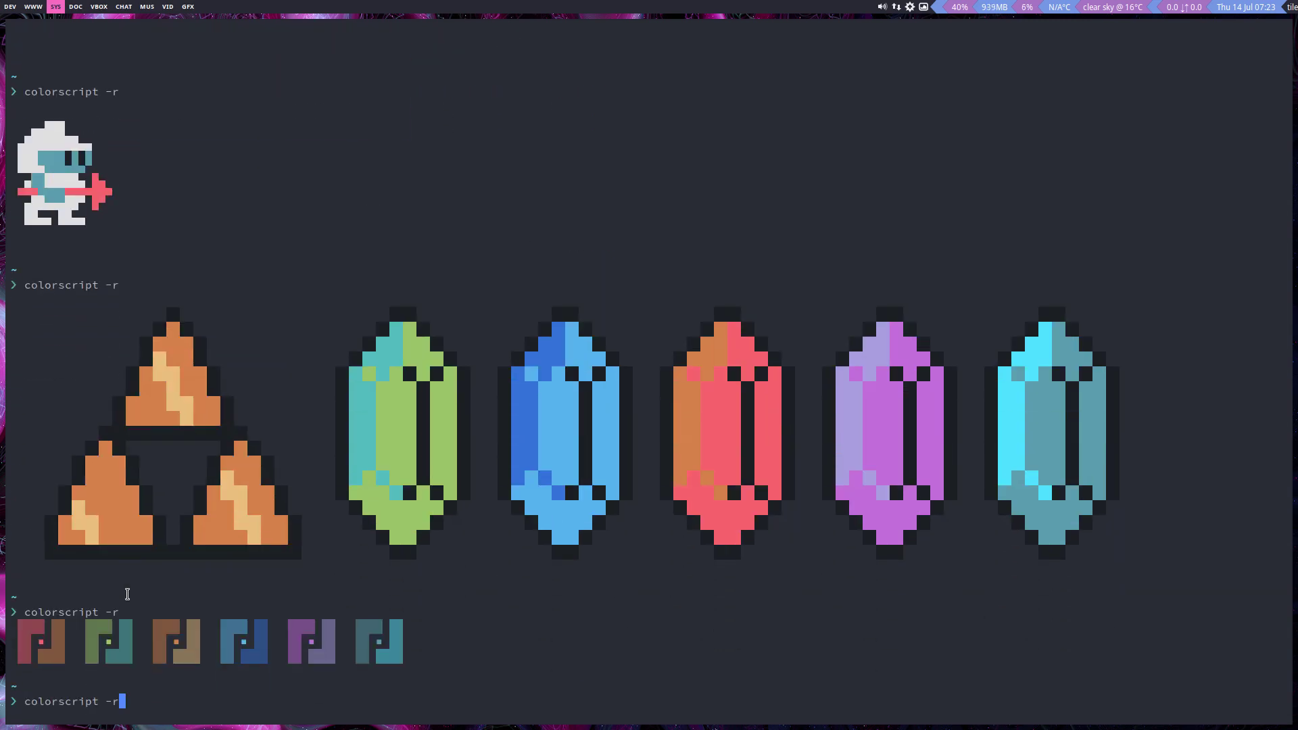
key(Return)
key(Up)
key(Return)
key(Up)
key(Return)
key(Up)
key(Return)
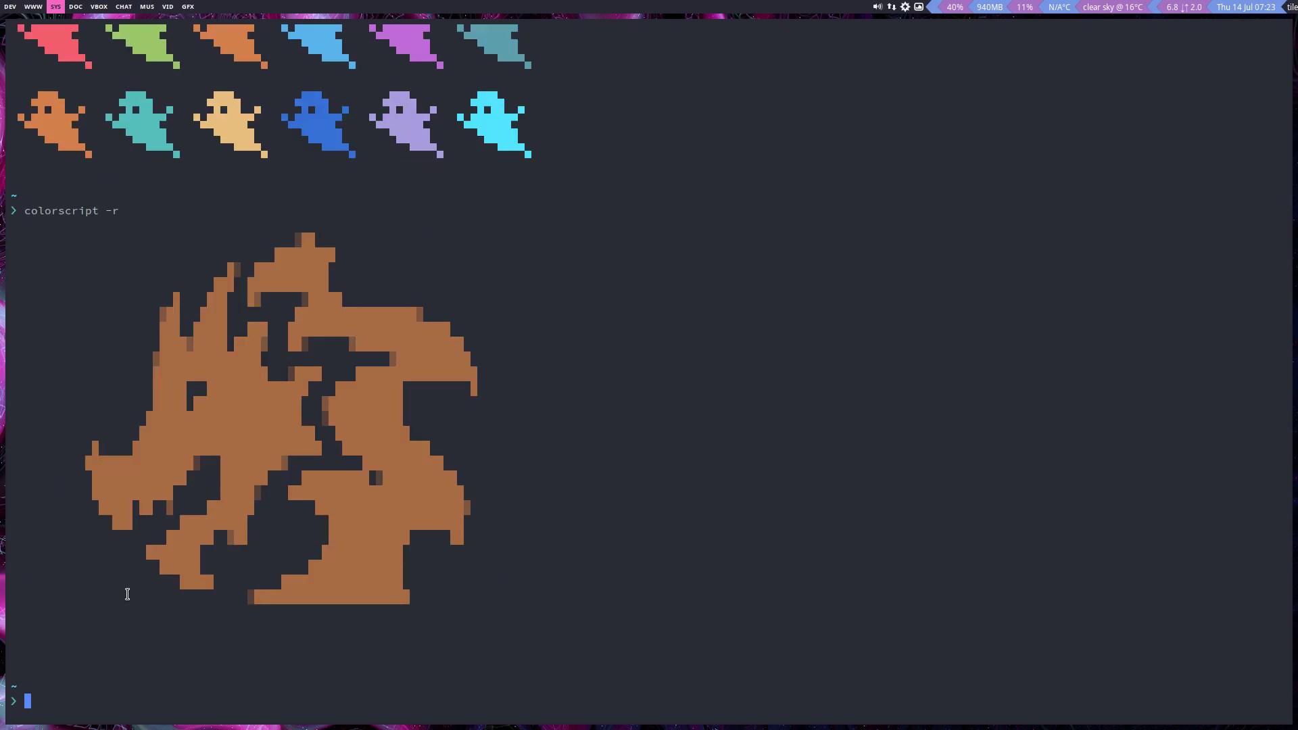
Spawn two more tiled Alacritty terminals, then bring up and dismiss the shutdown menu
text(q)
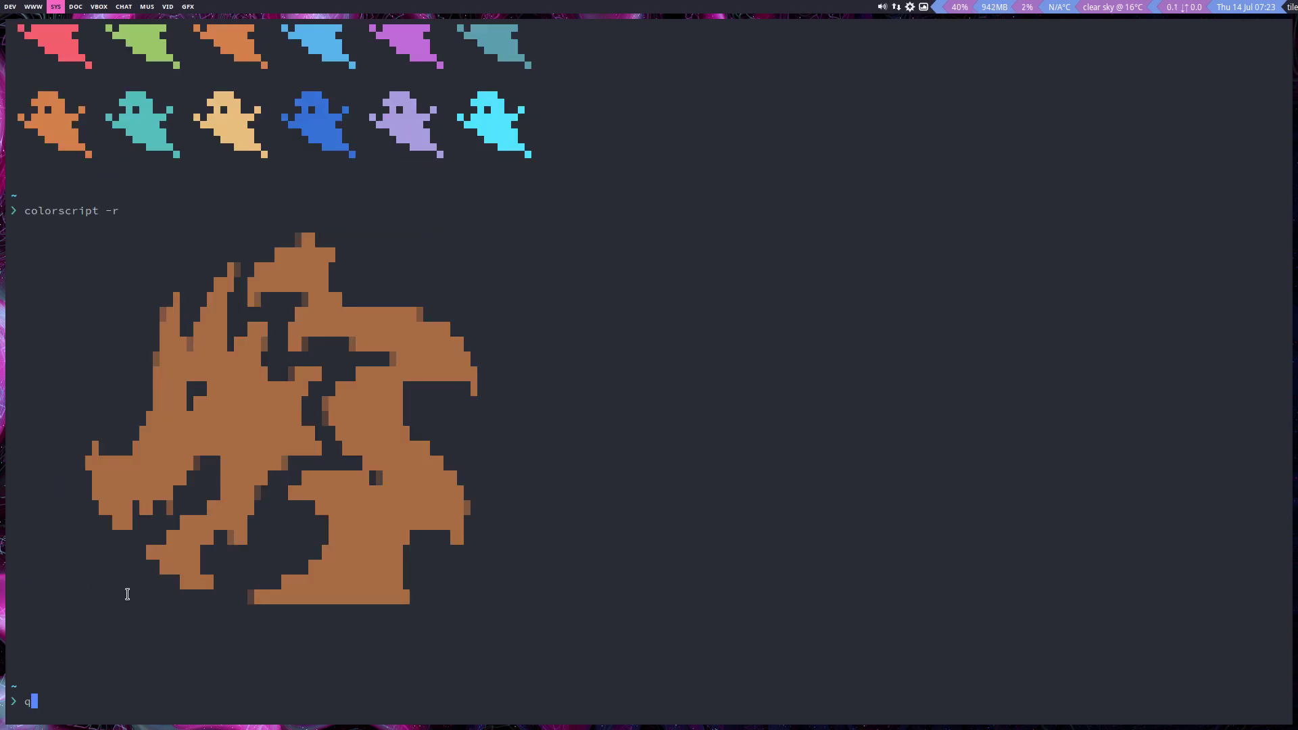
key(super+Return)
key(super+Return)
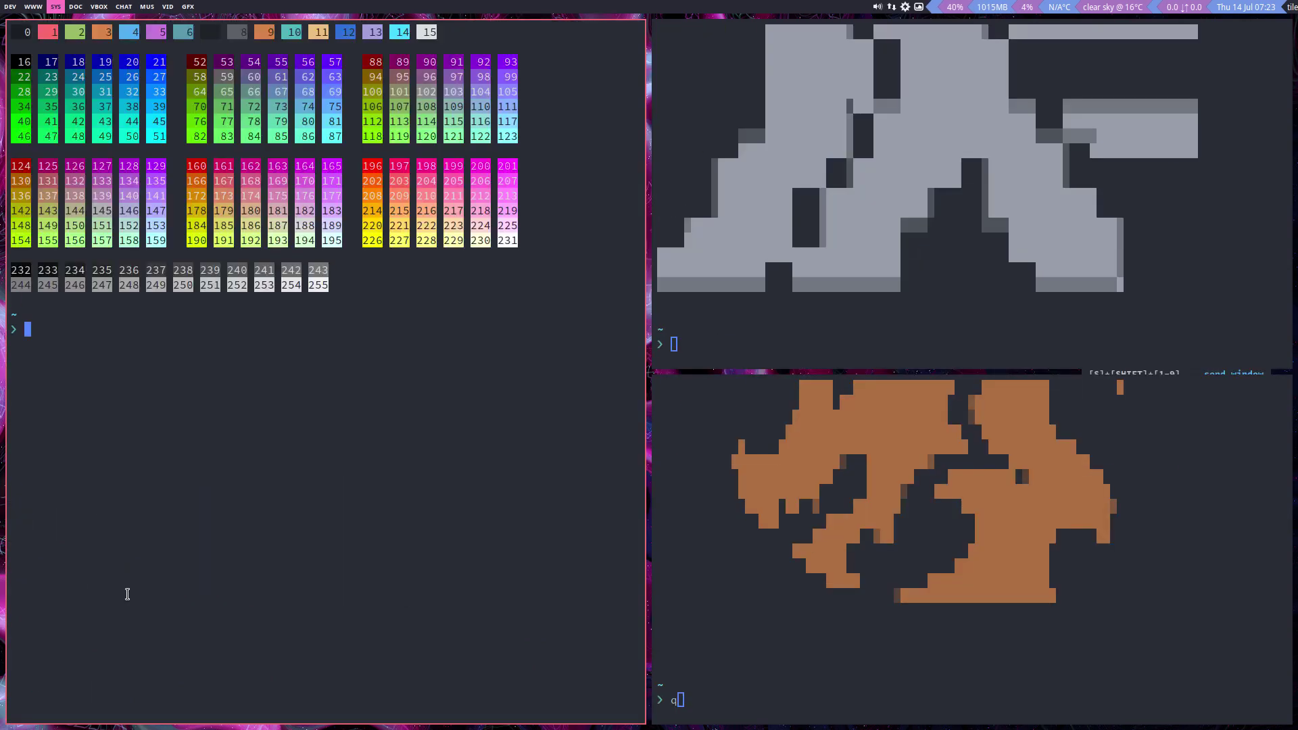
key(super+Return)
key(super+Return)
key(super+Return)
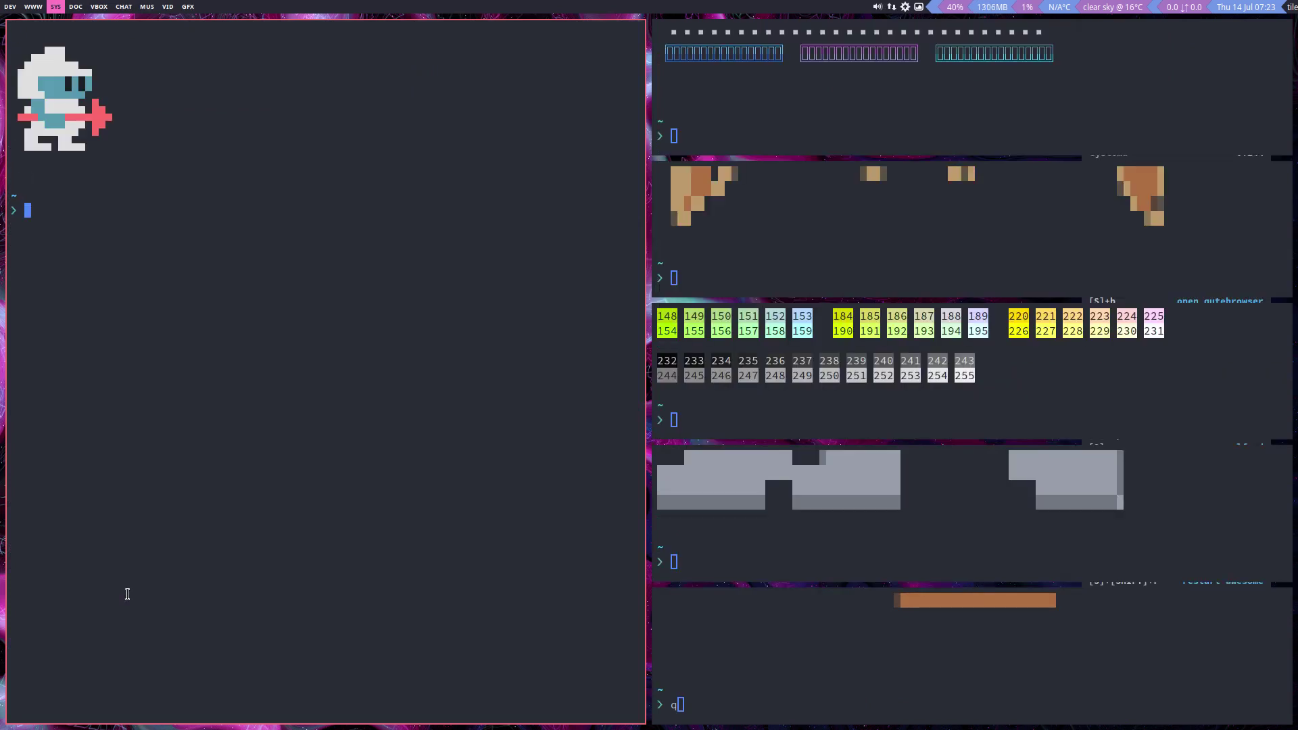
key(super+Escape)
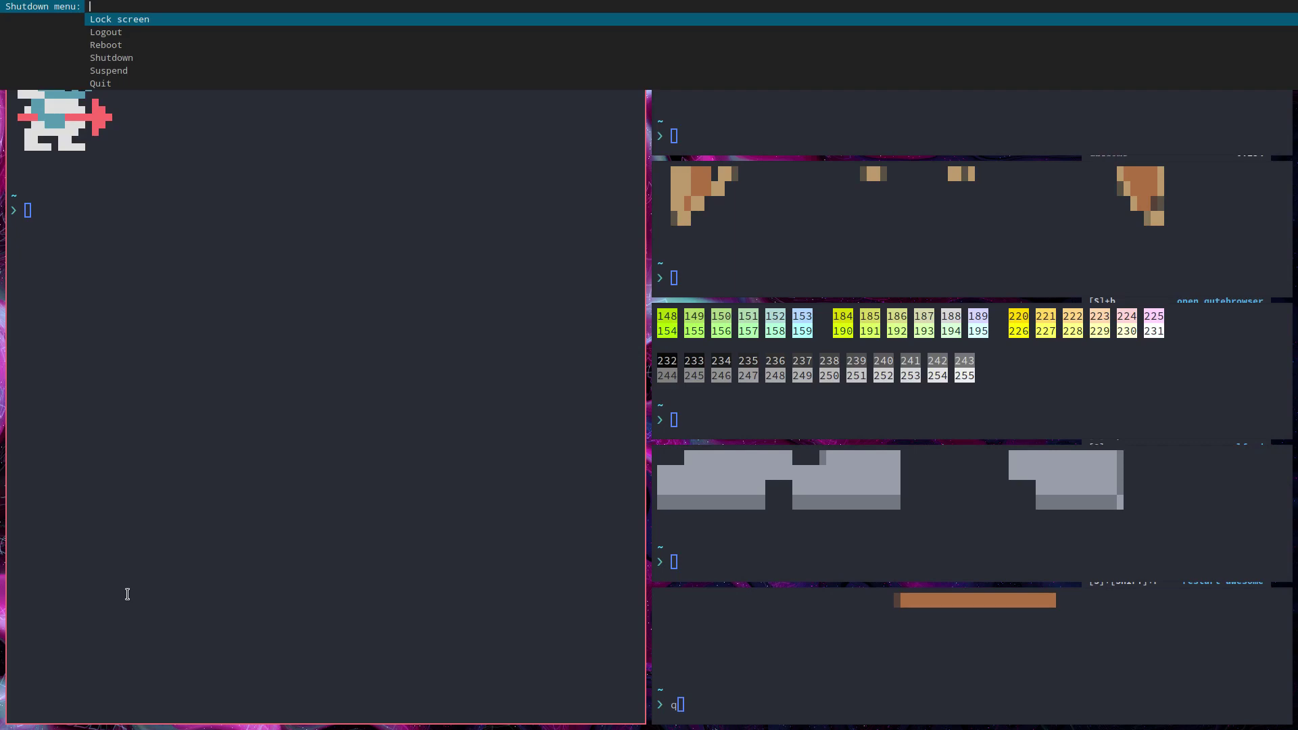
key(Escape)
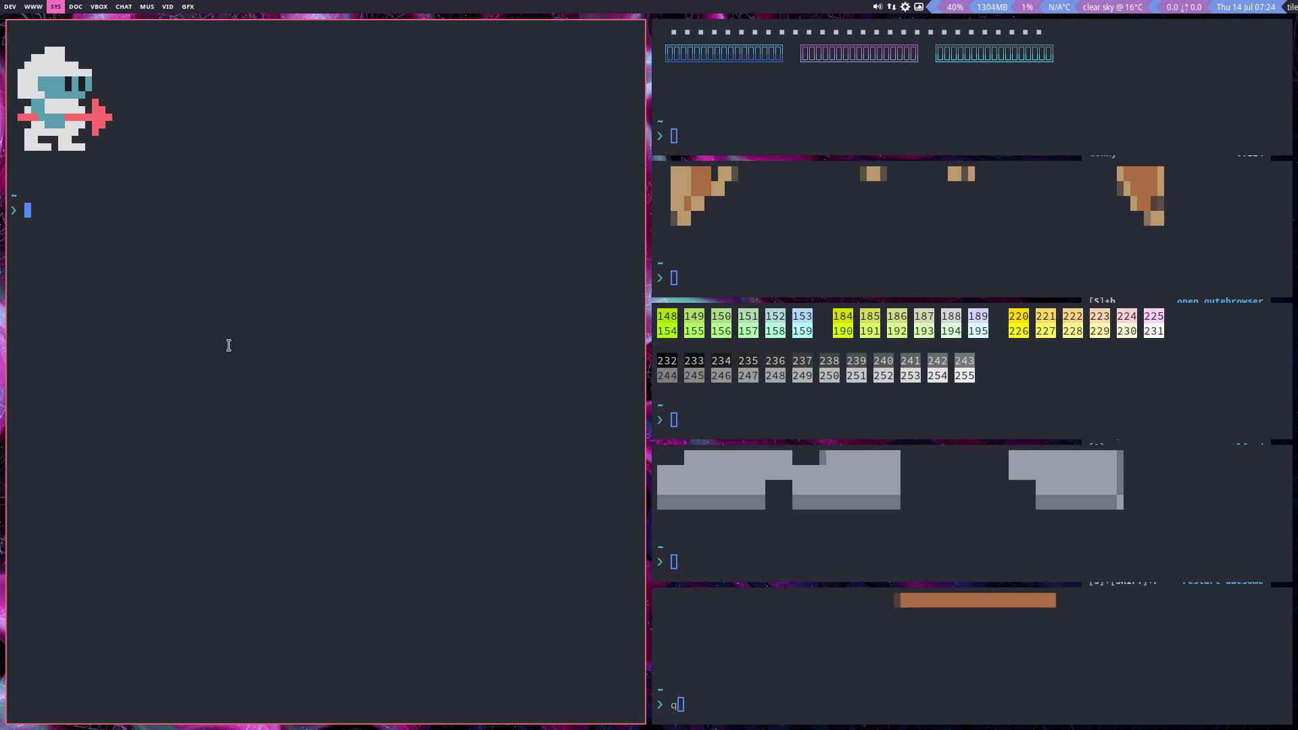
Visit the empty DOC workspace, return to SYS, and cycle the layout through magnifier to max
click(75, 8)
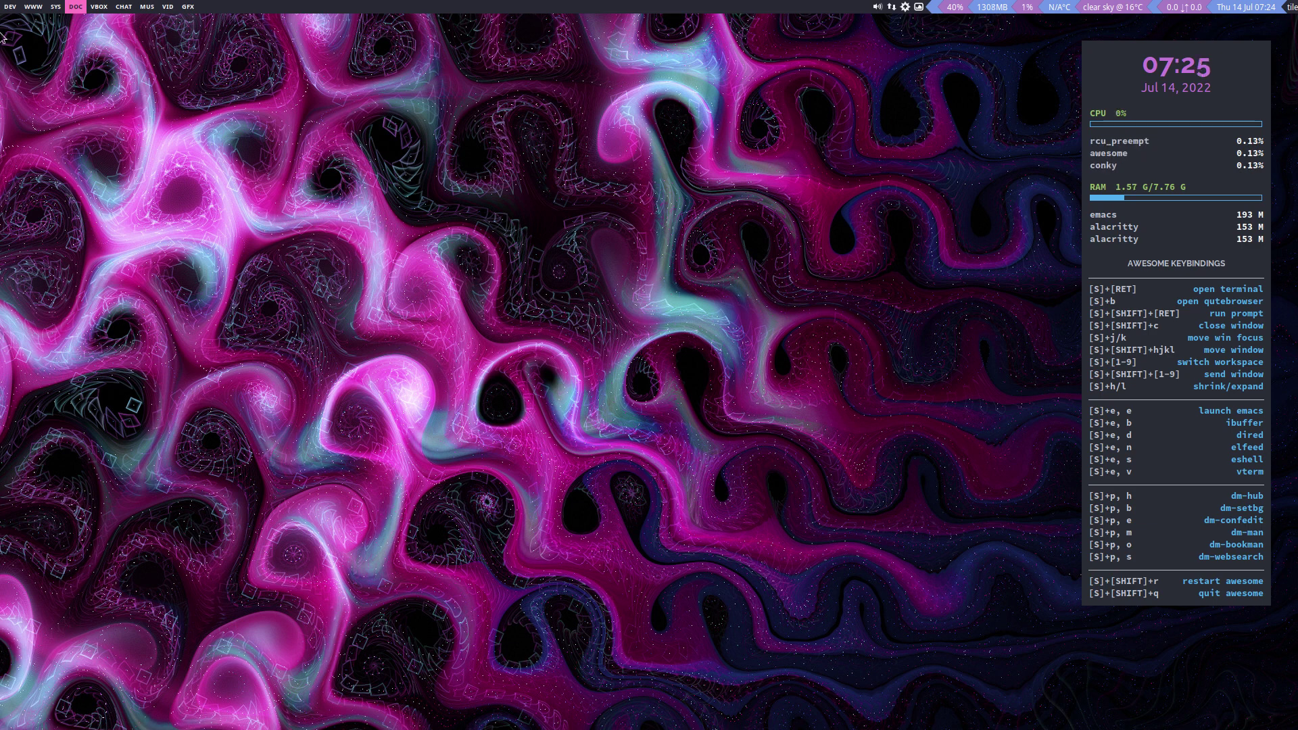
click(58, 8)
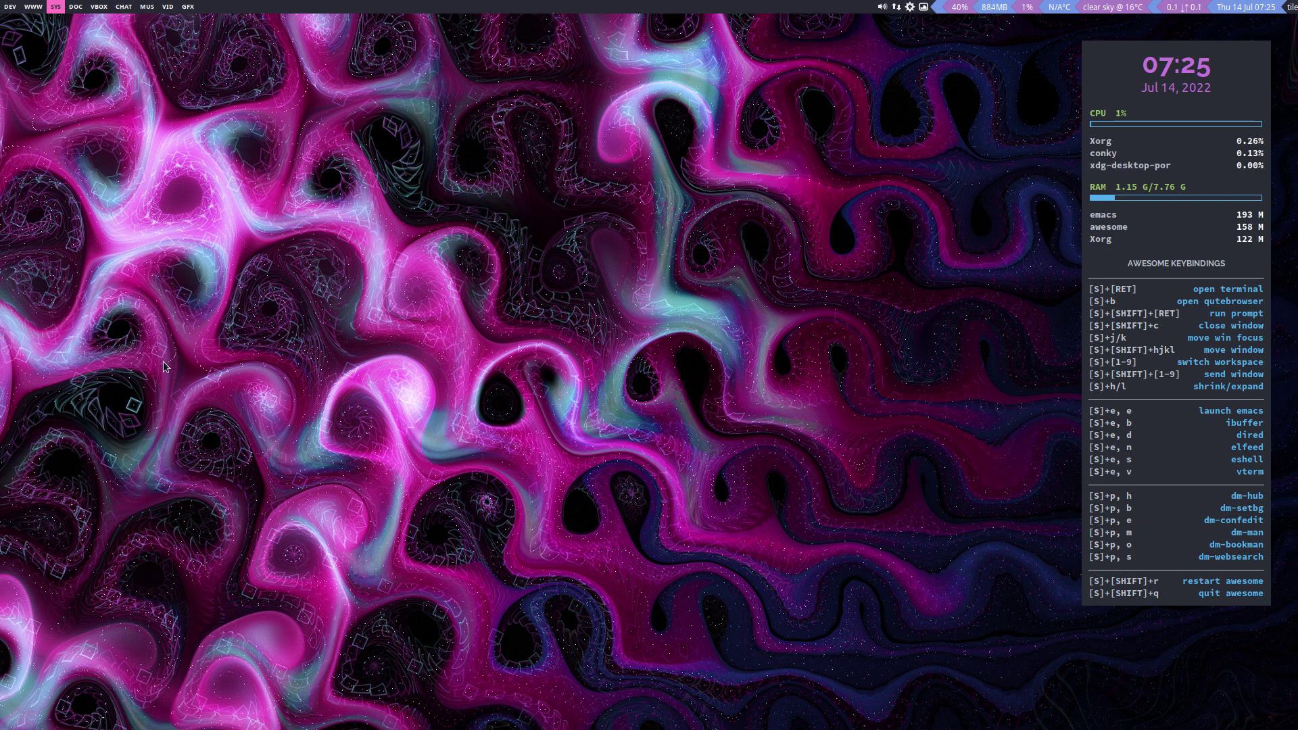
click(1292, 9)
click(1292, 9)
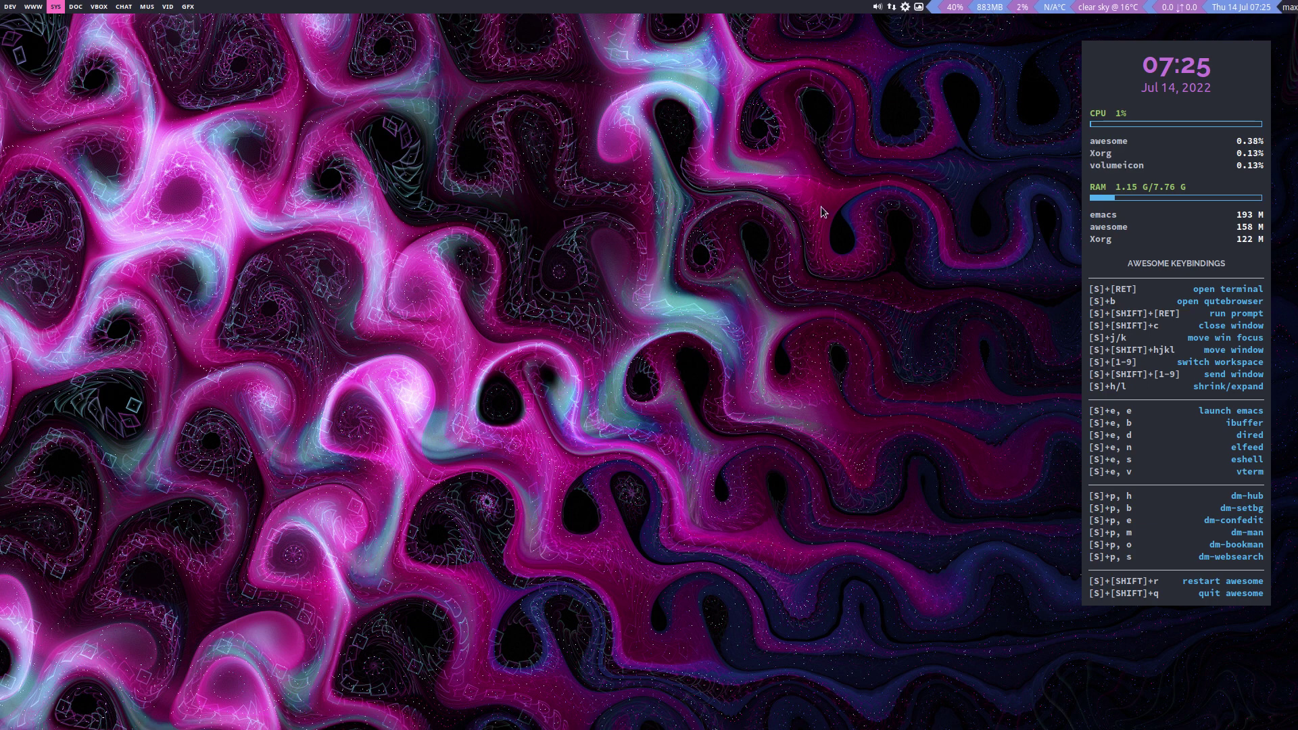
Choose Exit from the desktop's Awesome menu to end the session and power off
right_click(514, 210)
mouse_move(553, 265)
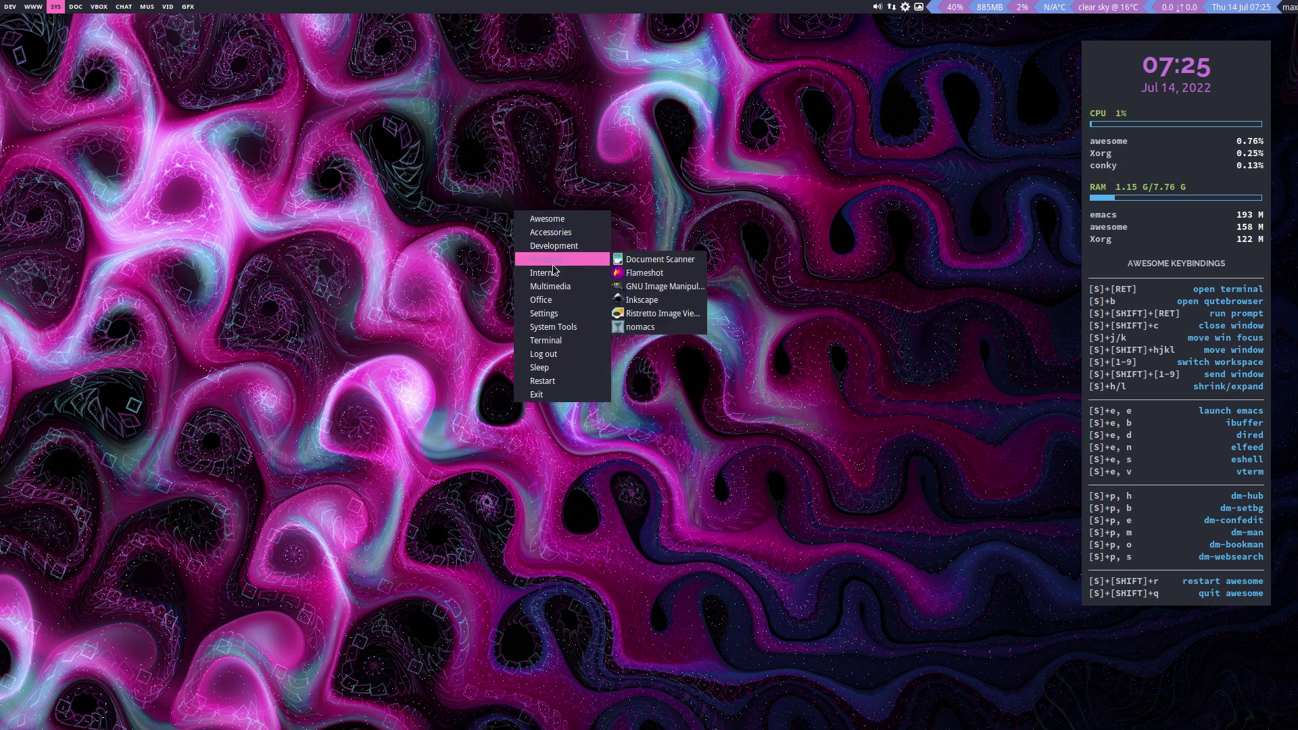
click(560, 395)
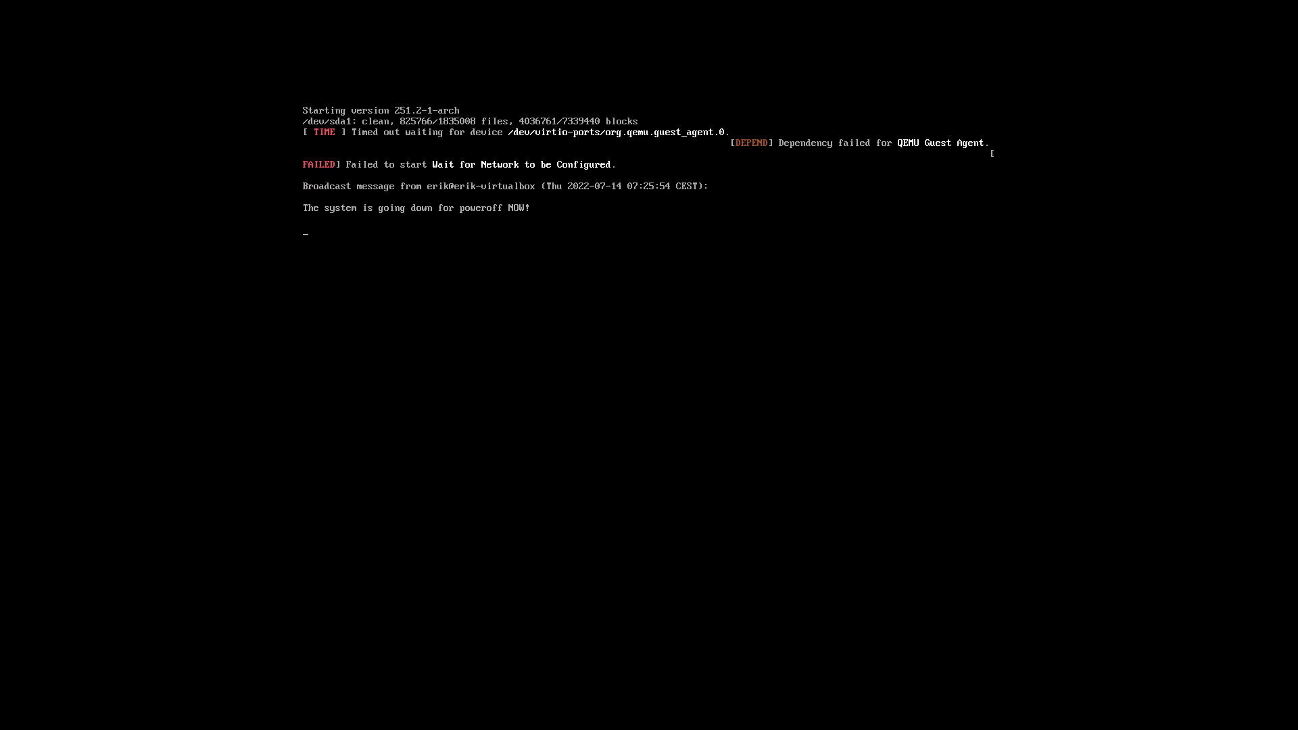